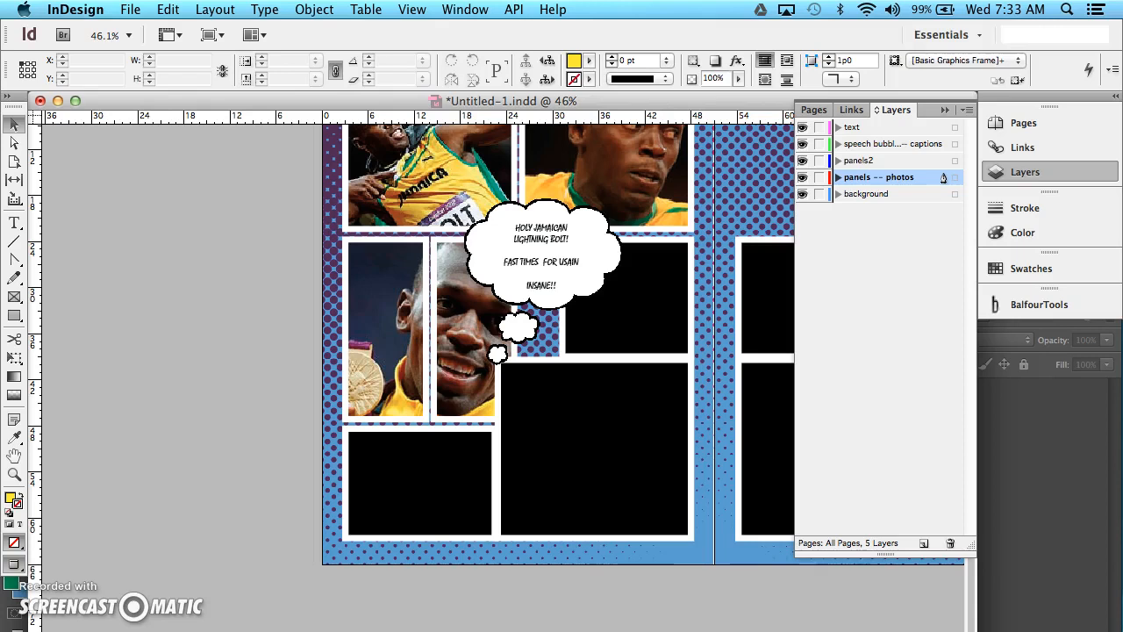
# Switch to Photoshop and set up a new document 6 by 6 inches at a resolution of 300 pixels/inch.
pyautogui.press('super+Tab')
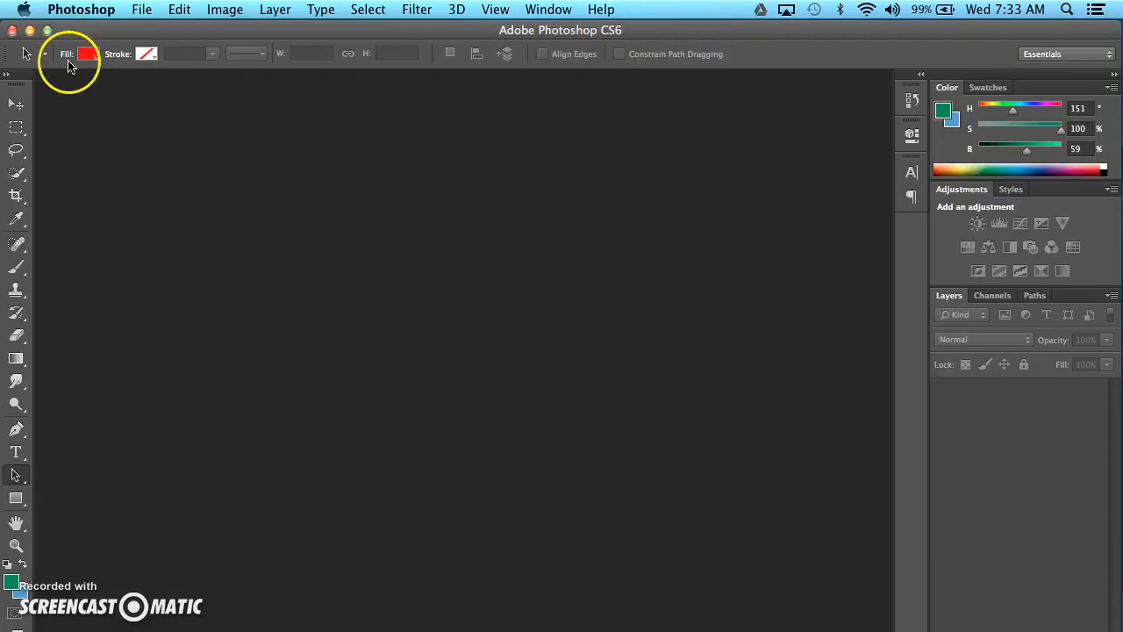
pyautogui.click(137, 10)
pyautogui.click(144, 42)
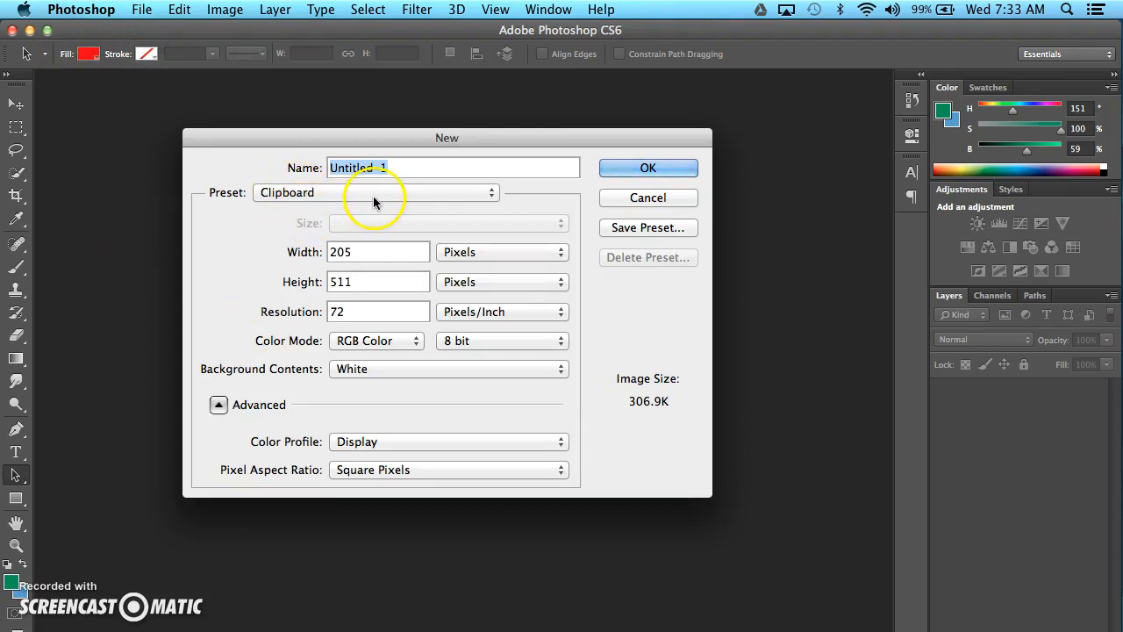
pyautogui.click(512, 256)
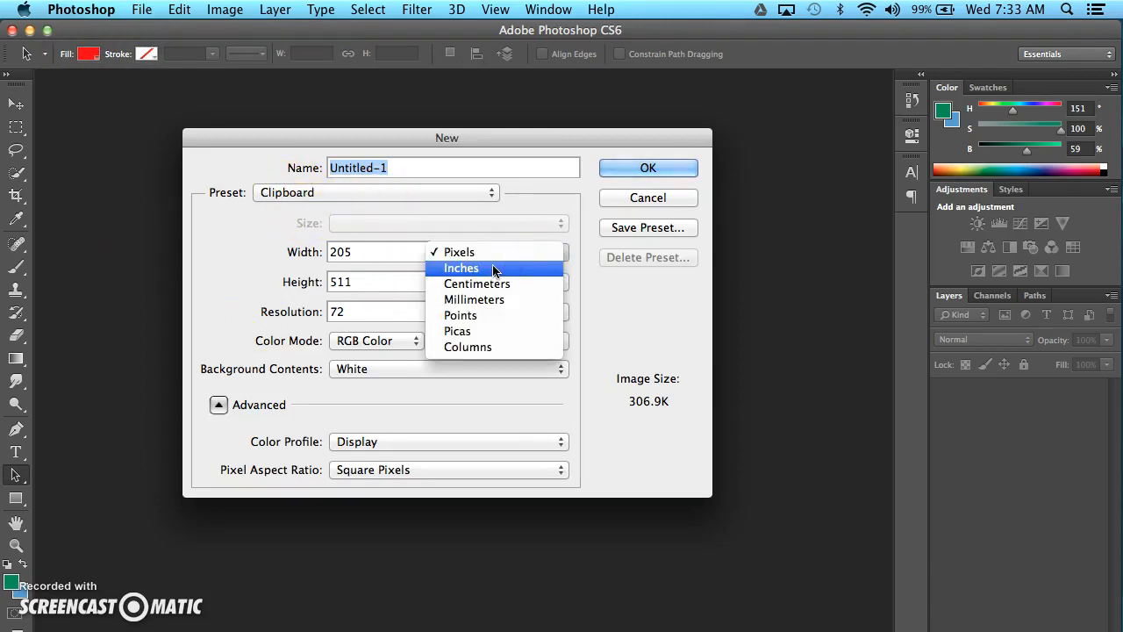
pyautogui.click(494, 268)
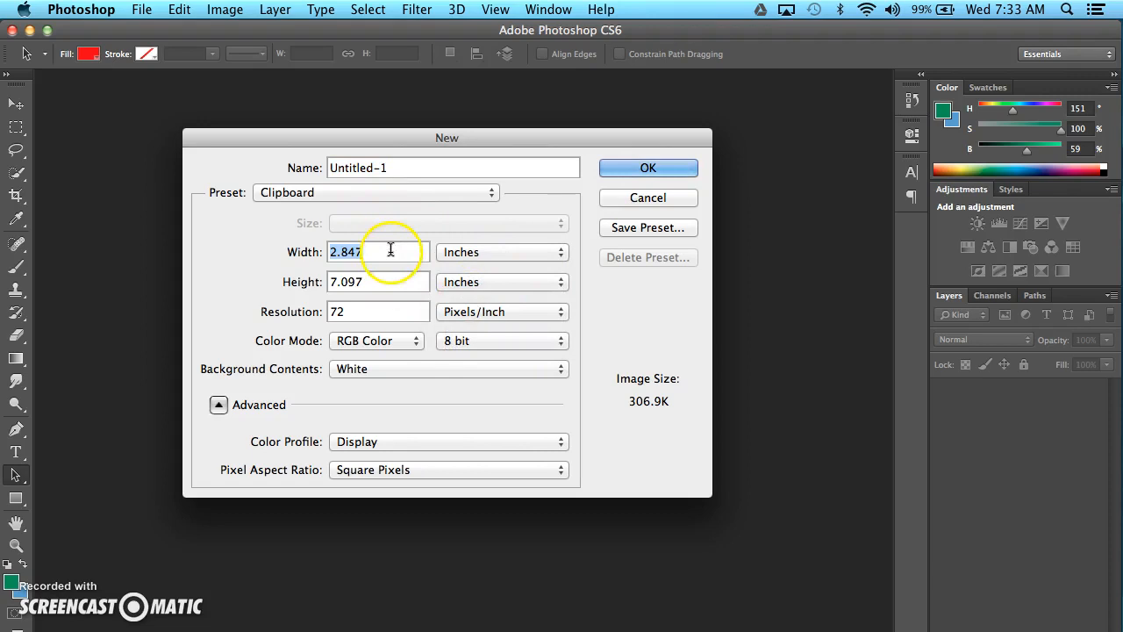
pyautogui.write('6')
pyautogui.press('Tab')
pyautogui.write('6')
pyautogui.click(356, 311)
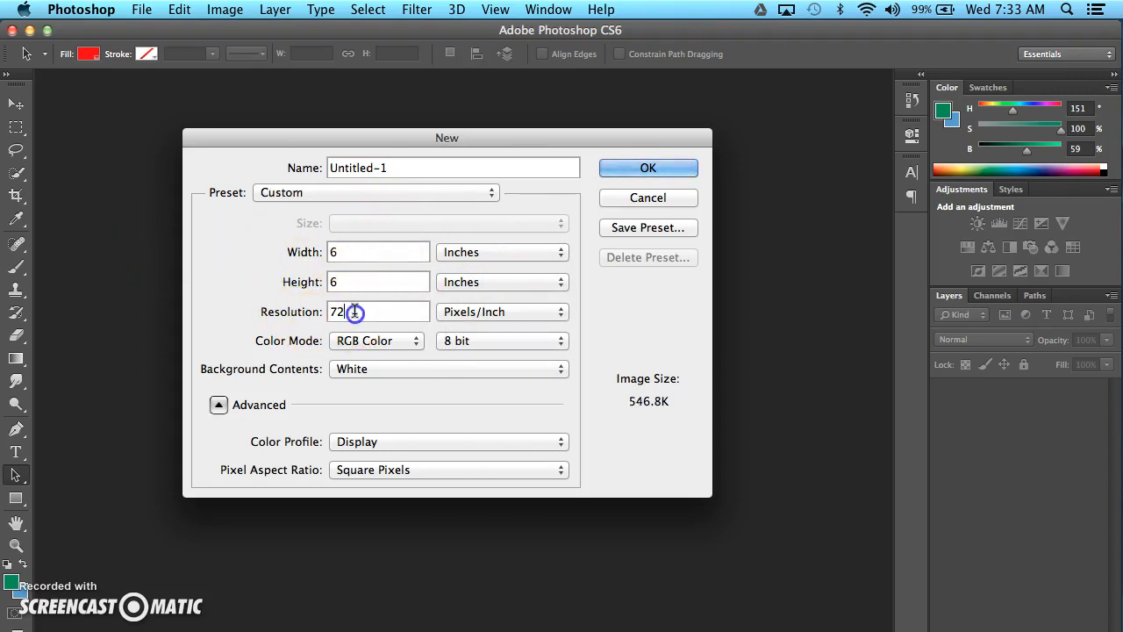
pyautogui.write('300')
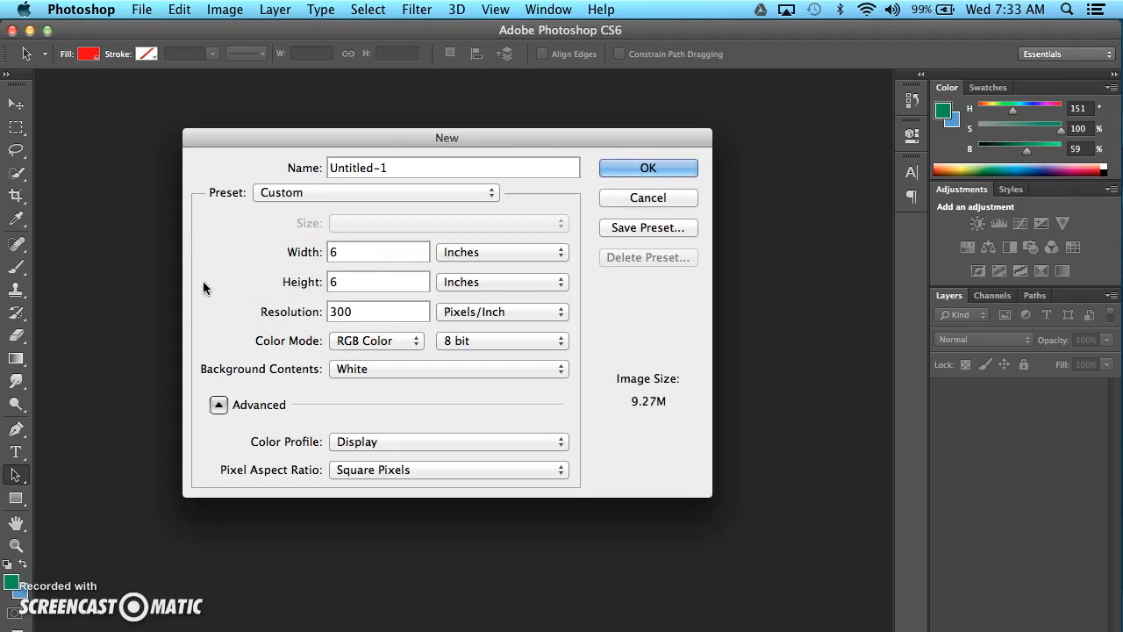
# Name the new document "title_english 7" and create it.
pyautogui.click(399, 168)
pyautogui.moveTo(398, 167); pyautogui.dragTo(261, 142)
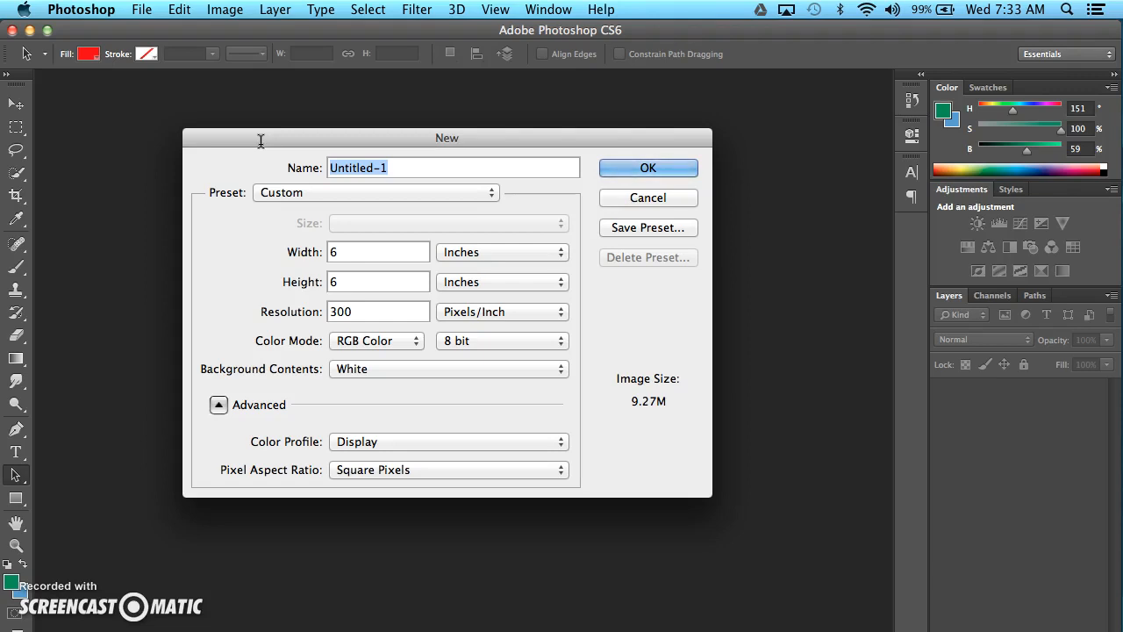
pyautogui.write('title')
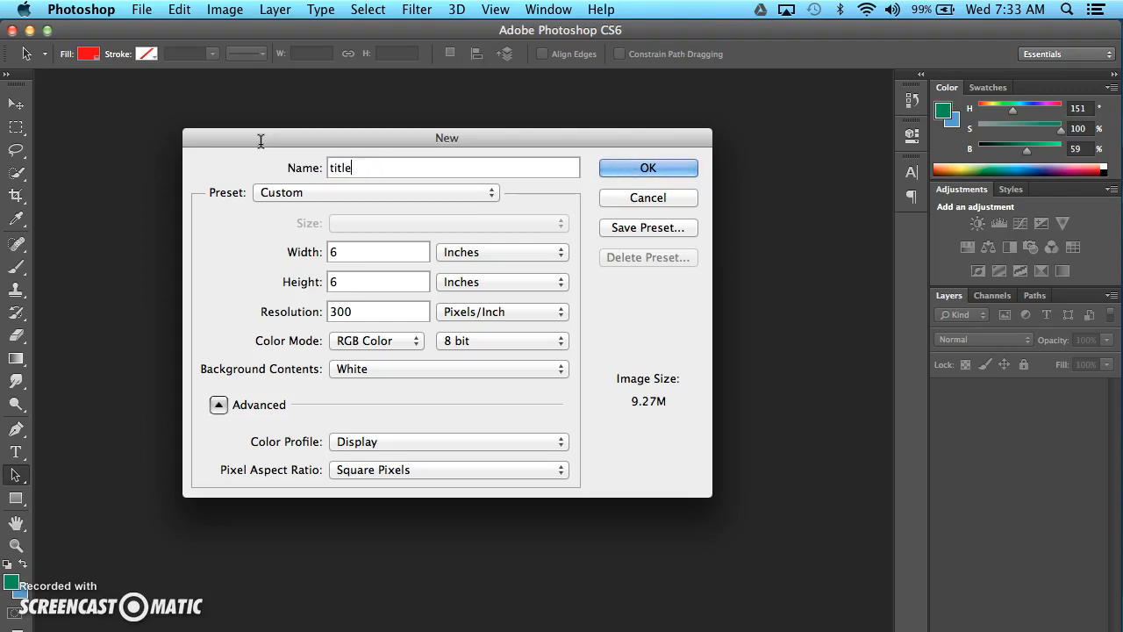
pyautogui.write('_english 7')
pyautogui.click(653, 176)
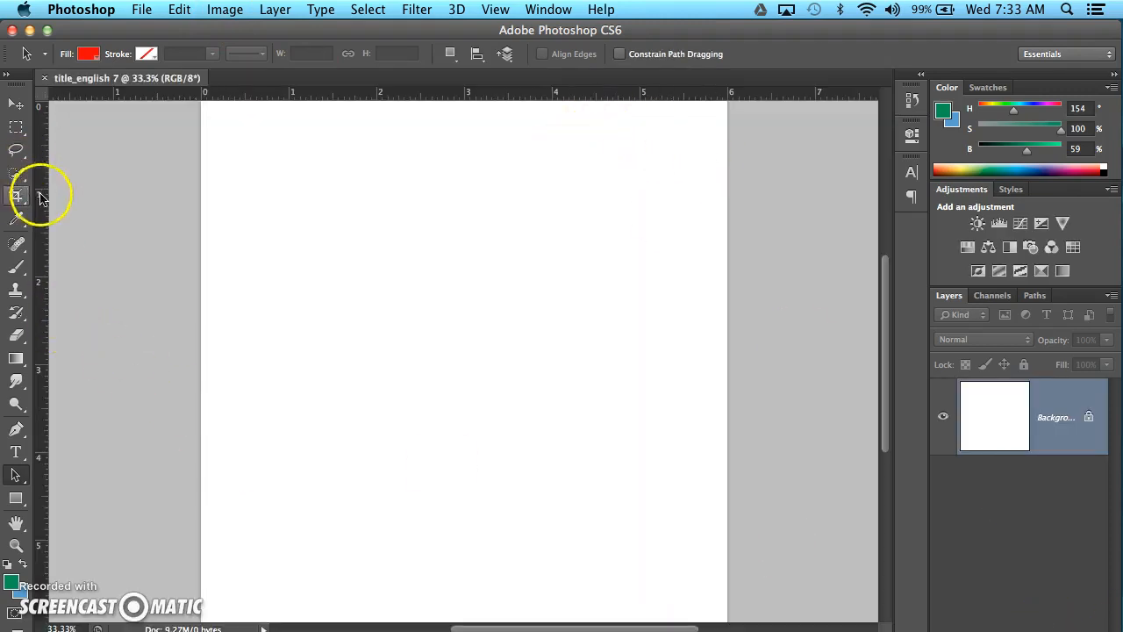
# Start a text layer in the upper-left area of the canvas and reset its character settings to the defaults.
pyautogui.click(18, 453)
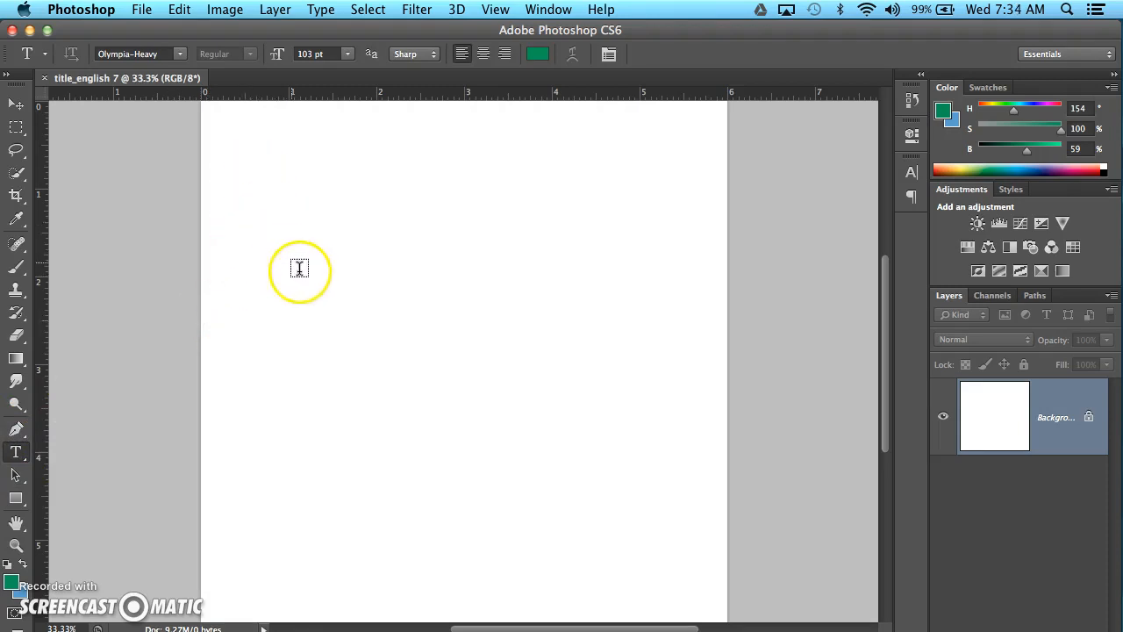
pyautogui.click(308, 299)
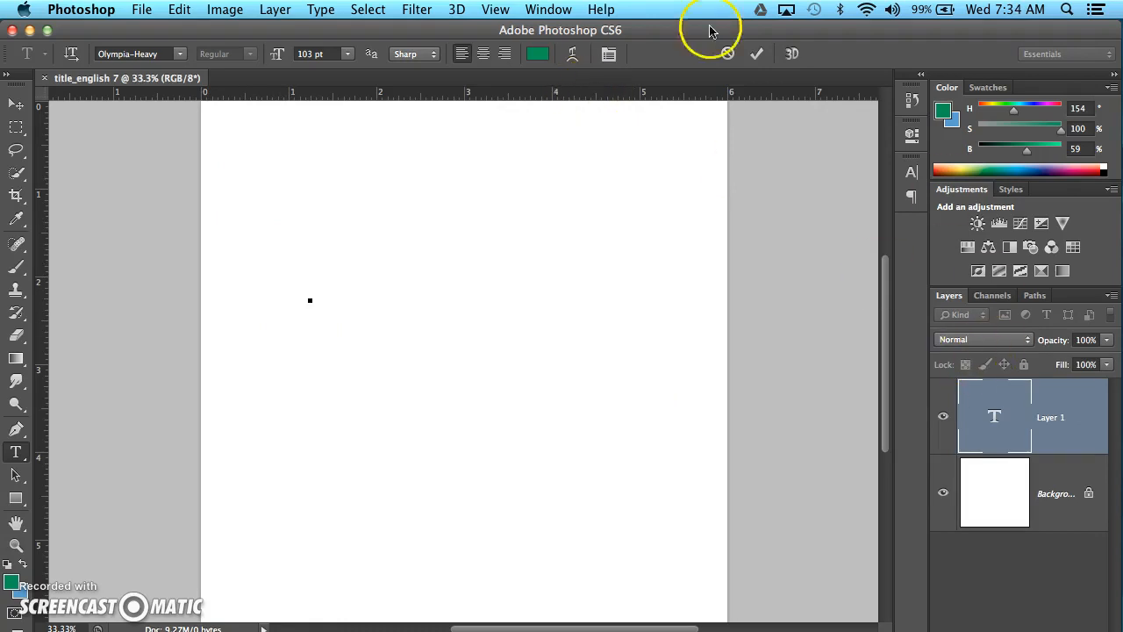
pyautogui.click(608, 53)
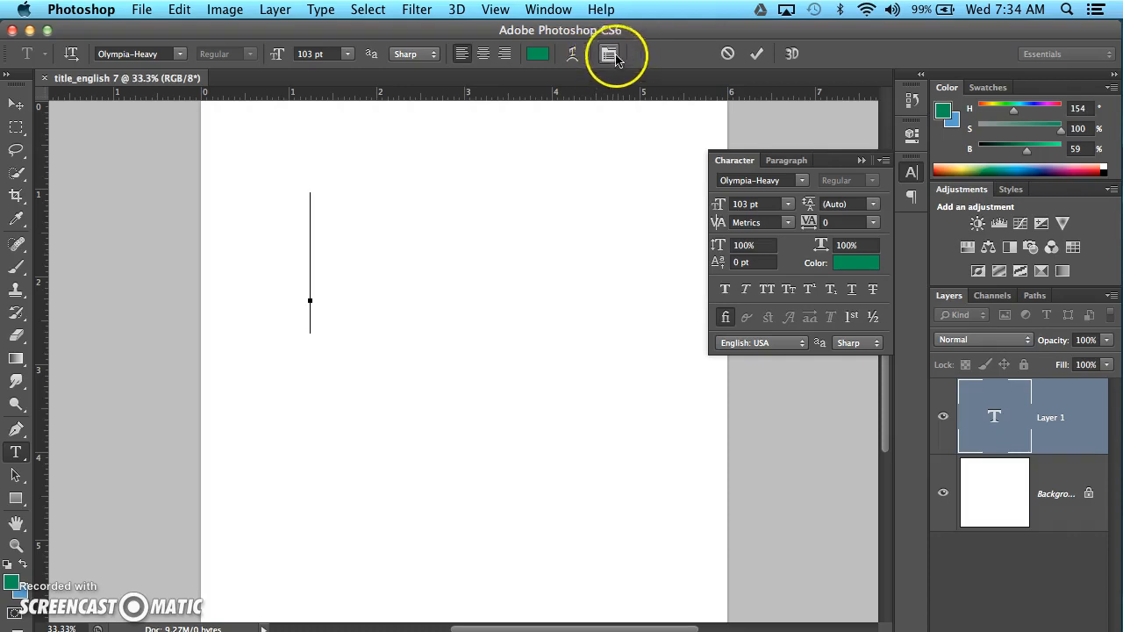
pyautogui.click(881, 161)
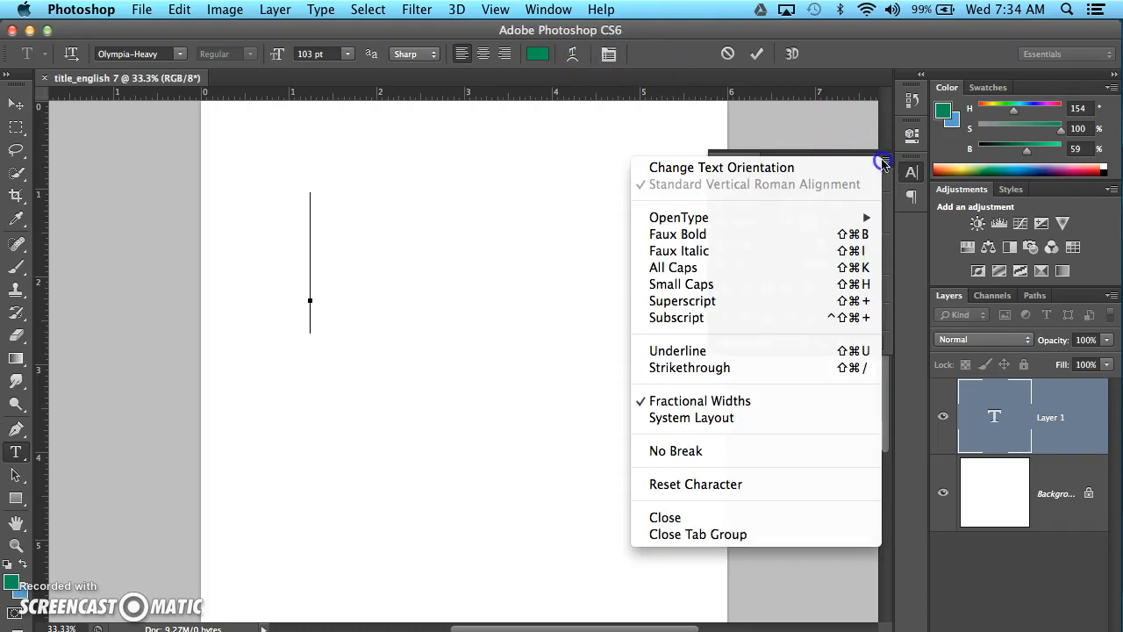
pyautogui.click(707, 484)
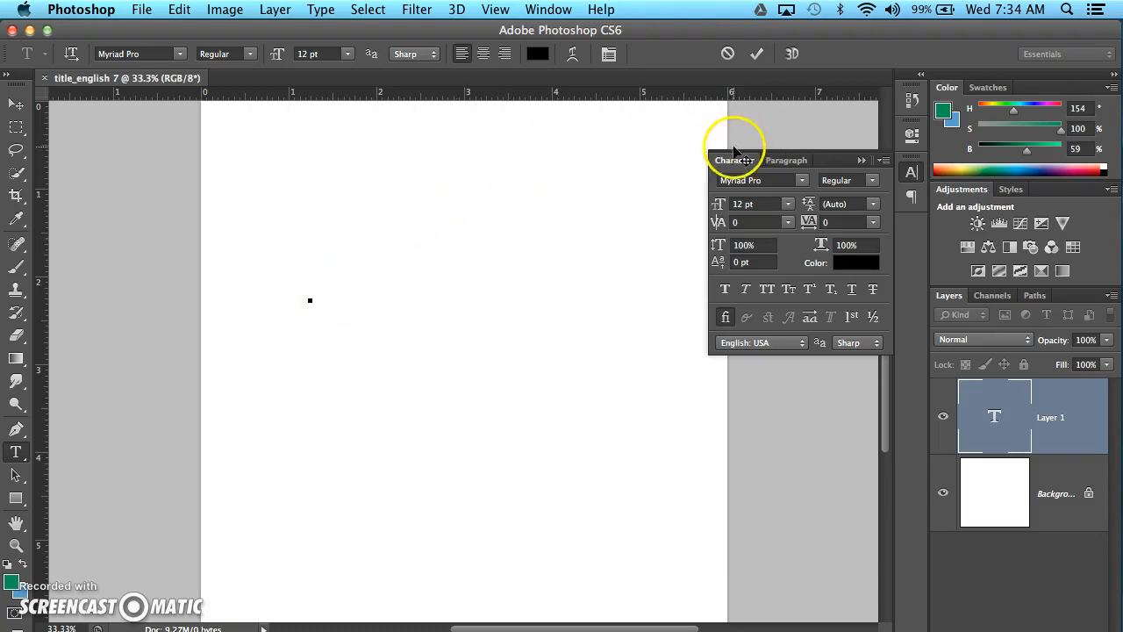
pyautogui.click(864, 160)
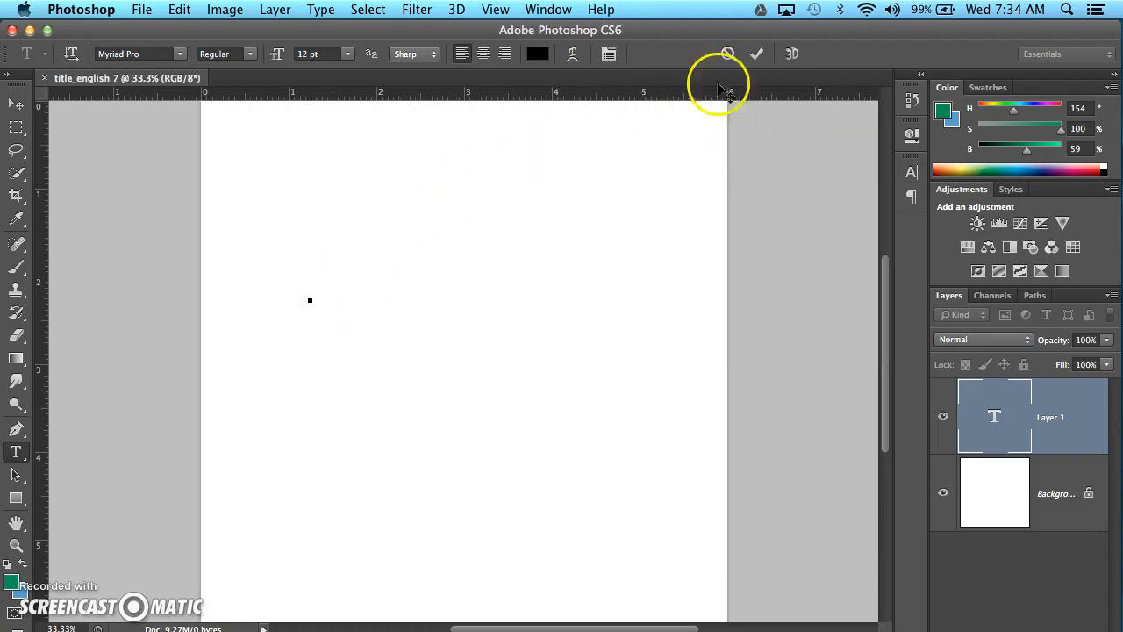
# Enter the text "ENGLISH 7" and detach the Character panel so it floats beside the text.
pyautogui.click(608, 54)
pyautogui.click(884, 160)
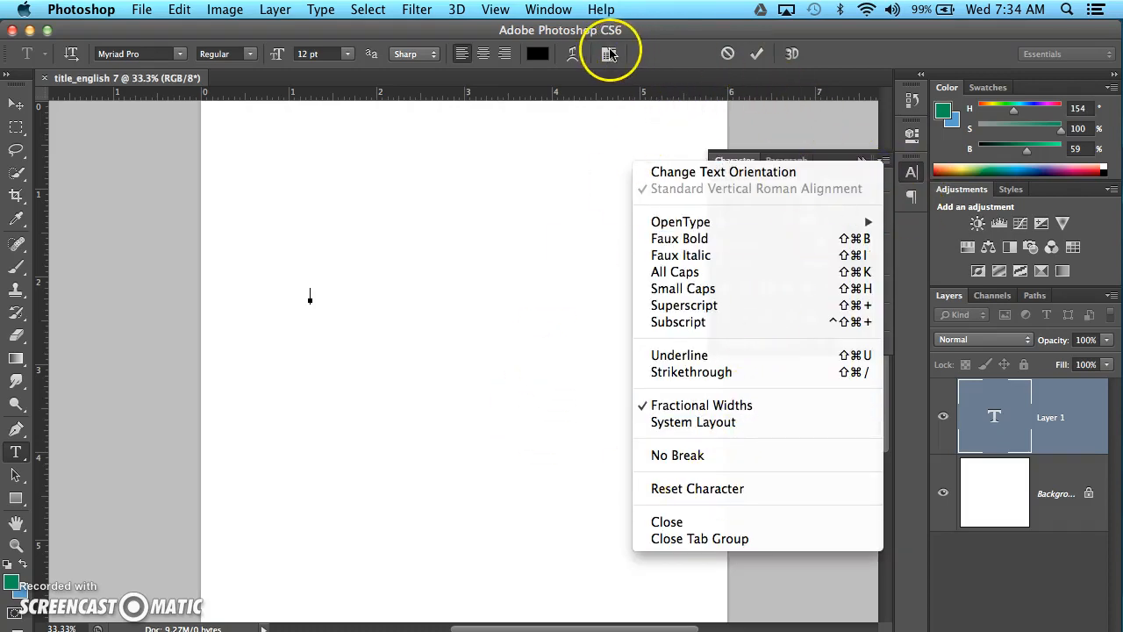
pyautogui.click(680, 54)
pyautogui.moveTo(729, 159); pyautogui.dragTo(660, 186)
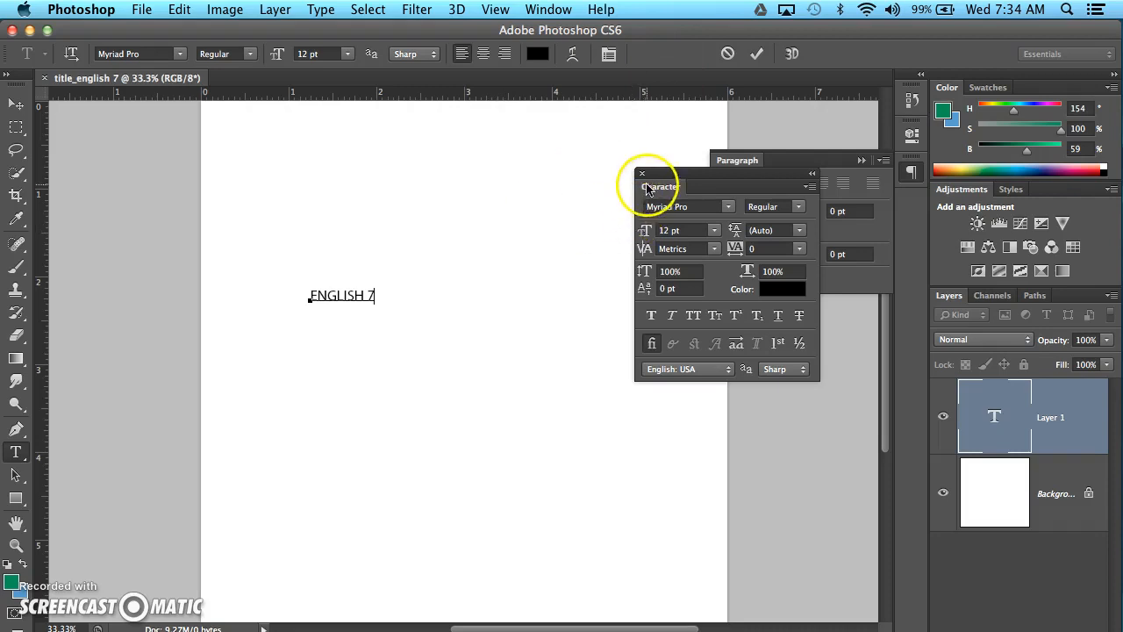
pyautogui.moveTo(696, 178); pyautogui.dragTo(709, 185)
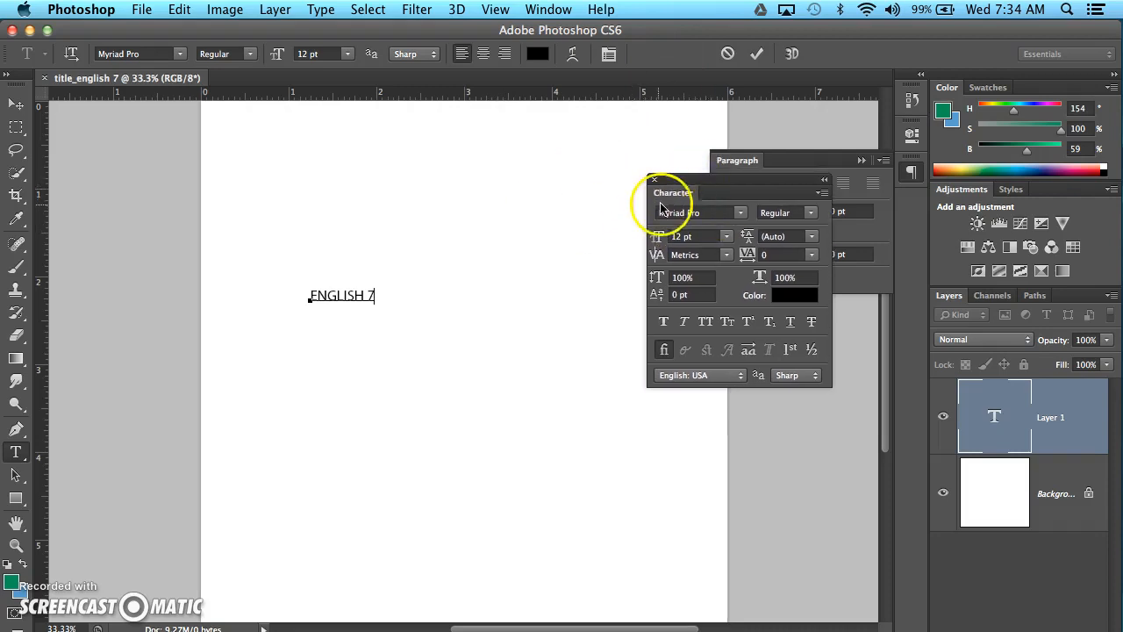
# Select the whole ENGLISH 7 text through its layer and change its font to Olympia-BoldC....
pyautogui.moveTo(373, 293); pyautogui.dragTo(307, 293)
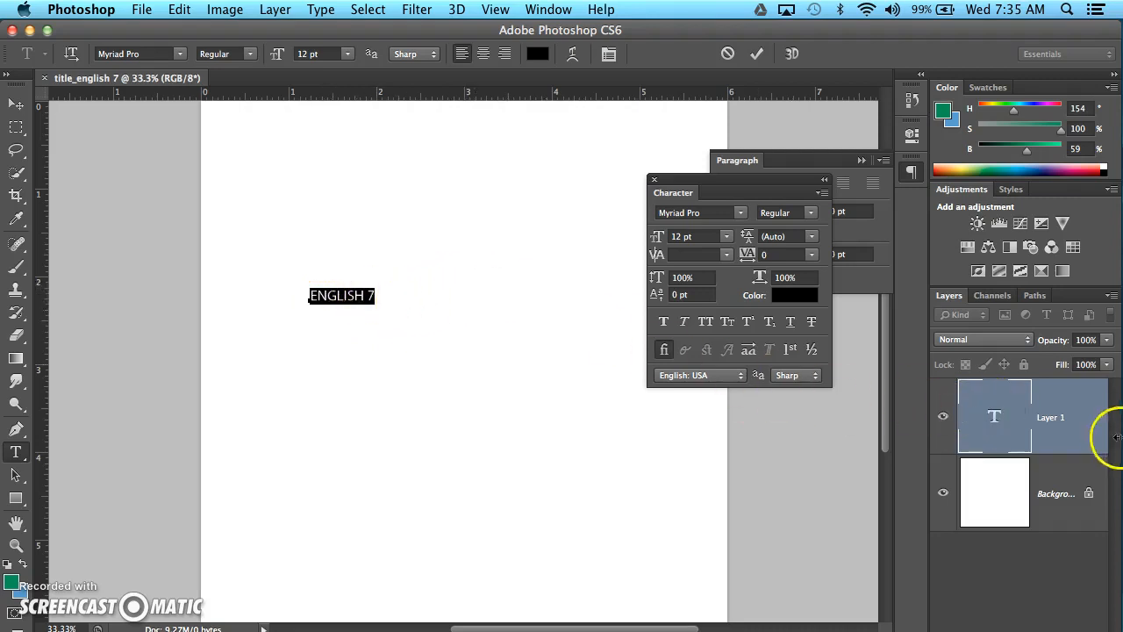
pyautogui.click(1000, 421)
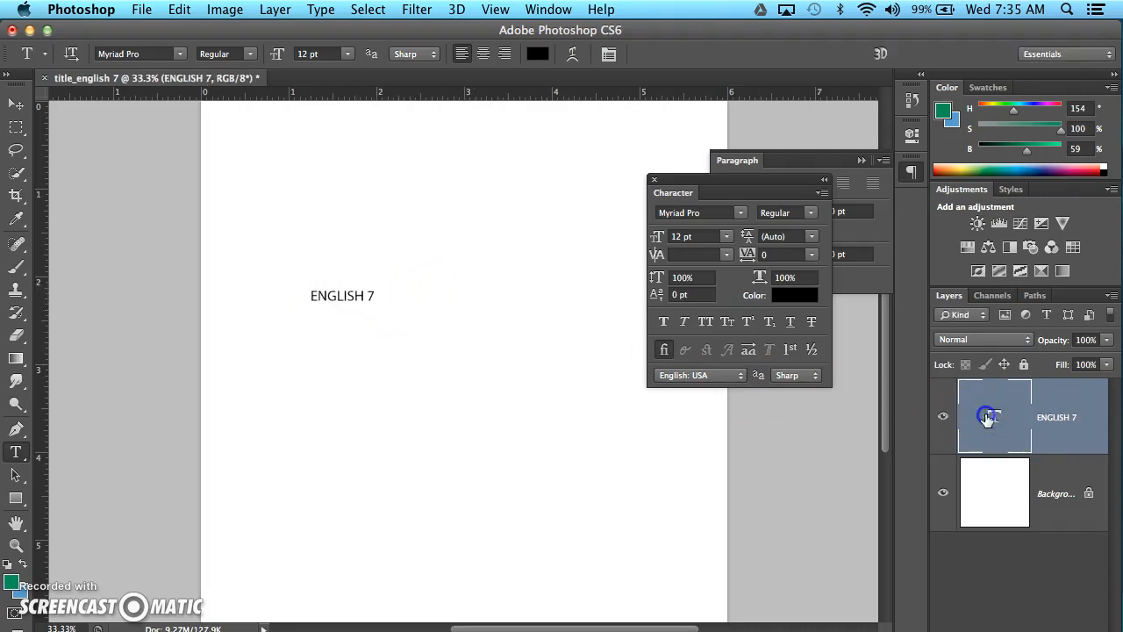
pyautogui.doubleClick(988, 416)
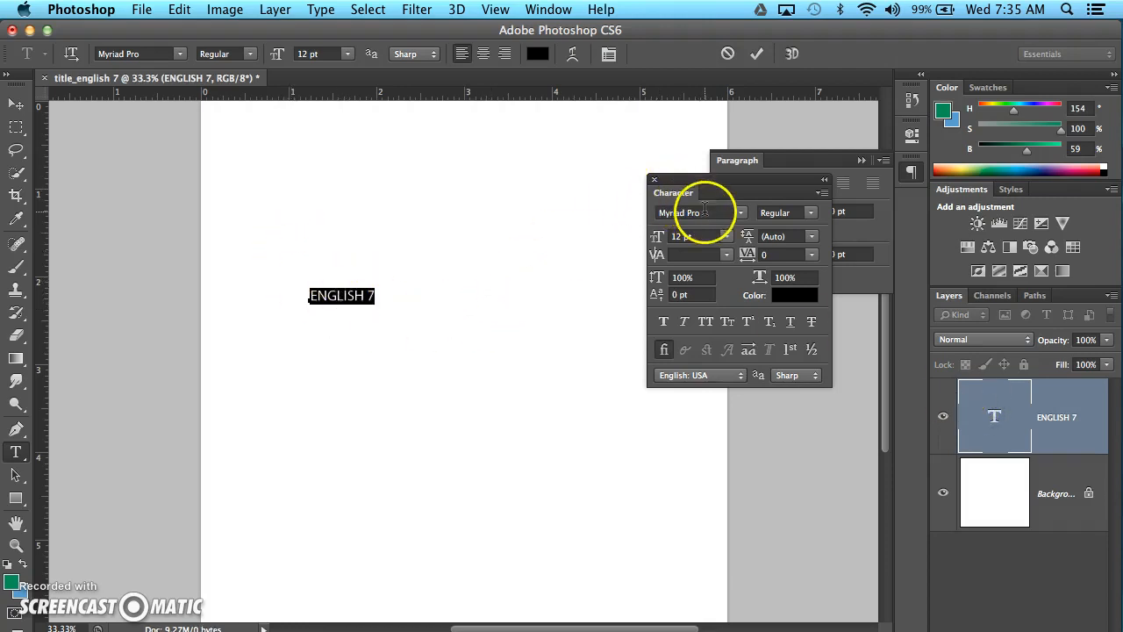
pyautogui.click(709, 213)
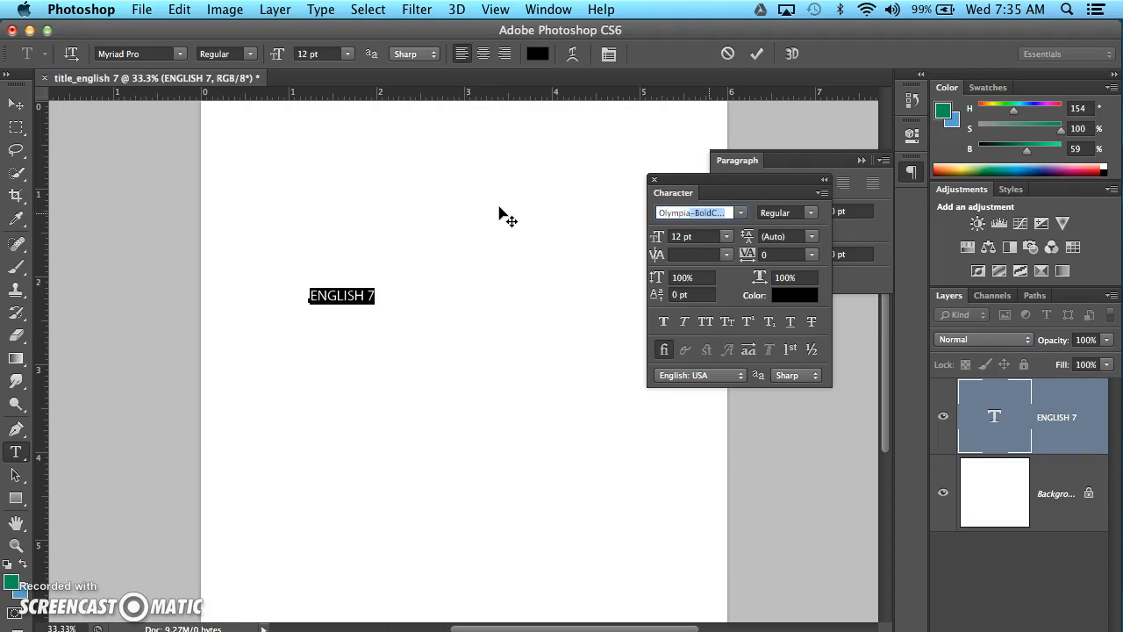
pyautogui.press('Return')
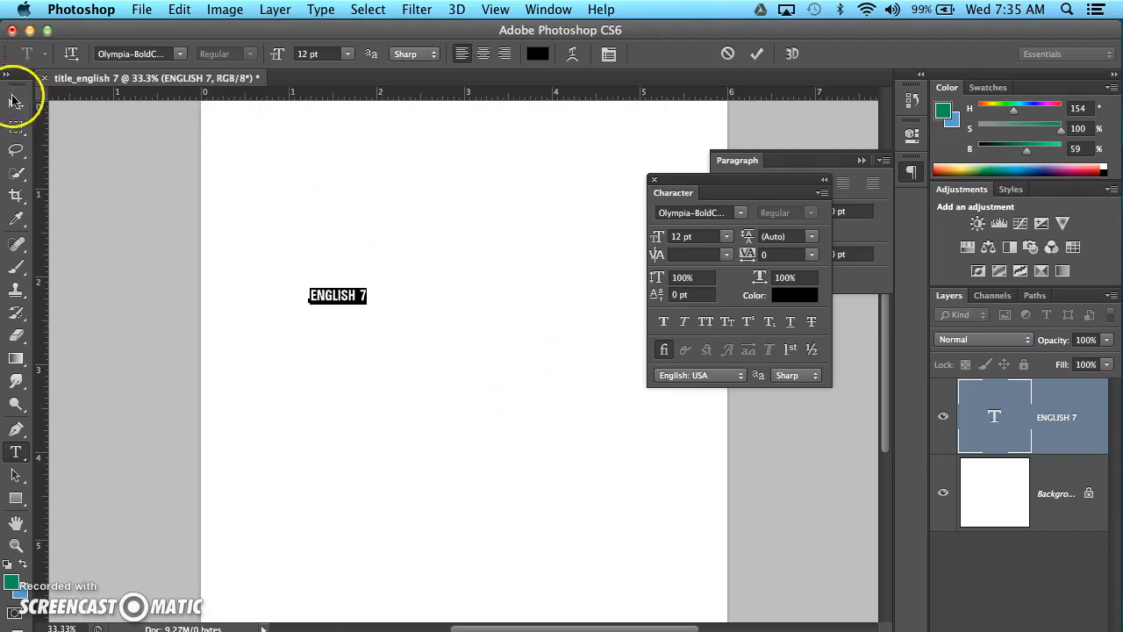
# Enlarge the selected text to 90 pt and shift it down and left so it fits across the page.
pyautogui.moveTo(658, 244); pyautogui.dragTo(709, 237)
pyautogui.moveTo(582, 345); pyautogui.dragTo(556, 396)
pyautogui.moveTo(659, 238)
pyautogui.mouseDown()
pyautogui.moveTo(672, 233)
pyautogui.moveTo(616, 399)
pyautogui.moveTo(662, 263)
pyautogui.moveTo(657, 238)
pyautogui.moveTo(671, 244)
pyautogui.mouseUp()
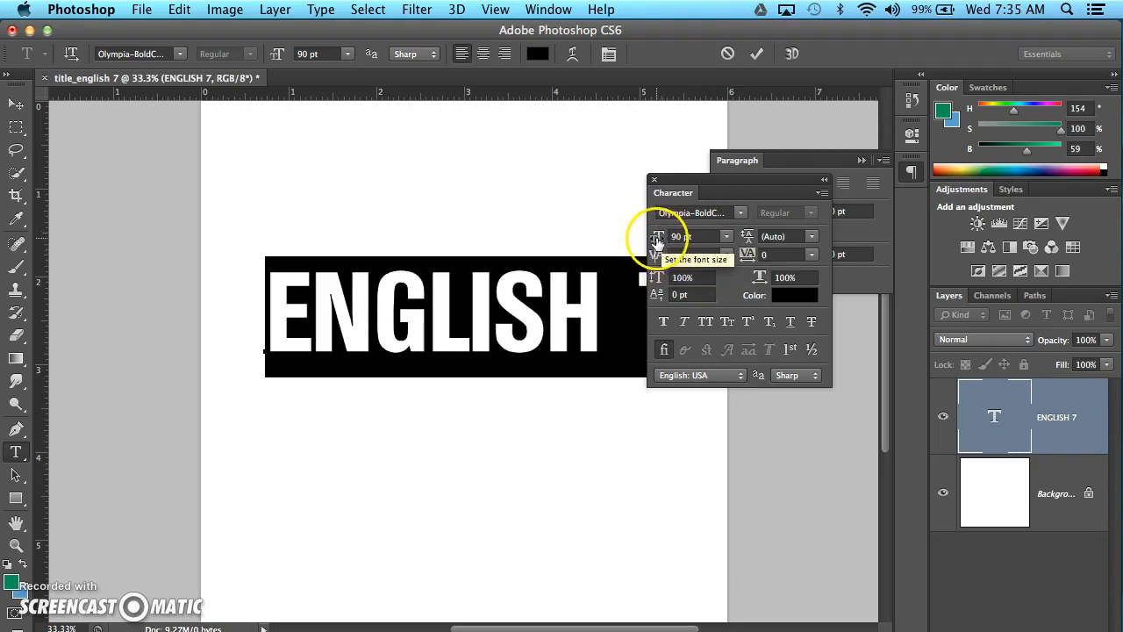
# Move the Character panel clear of the title and set the text color to pure red, ff0000.
pyautogui.moveTo(753, 180); pyautogui.dragTo(824, 247)
pyautogui.click(872, 372)
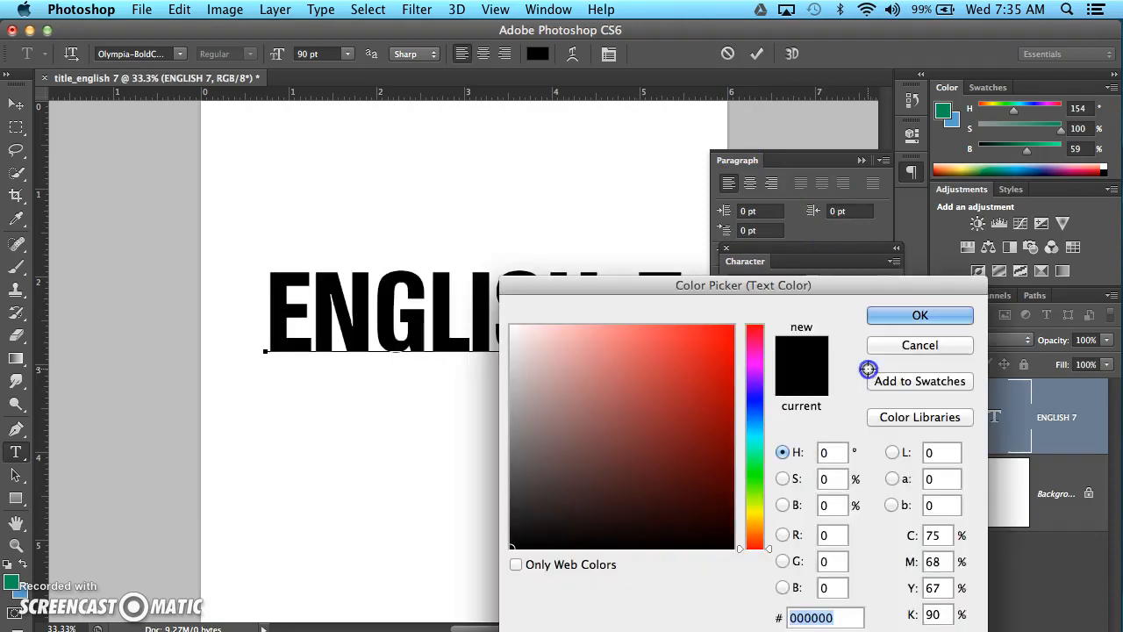
pyautogui.moveTo(705, 371); pyautogui.dragTo(748, 315)
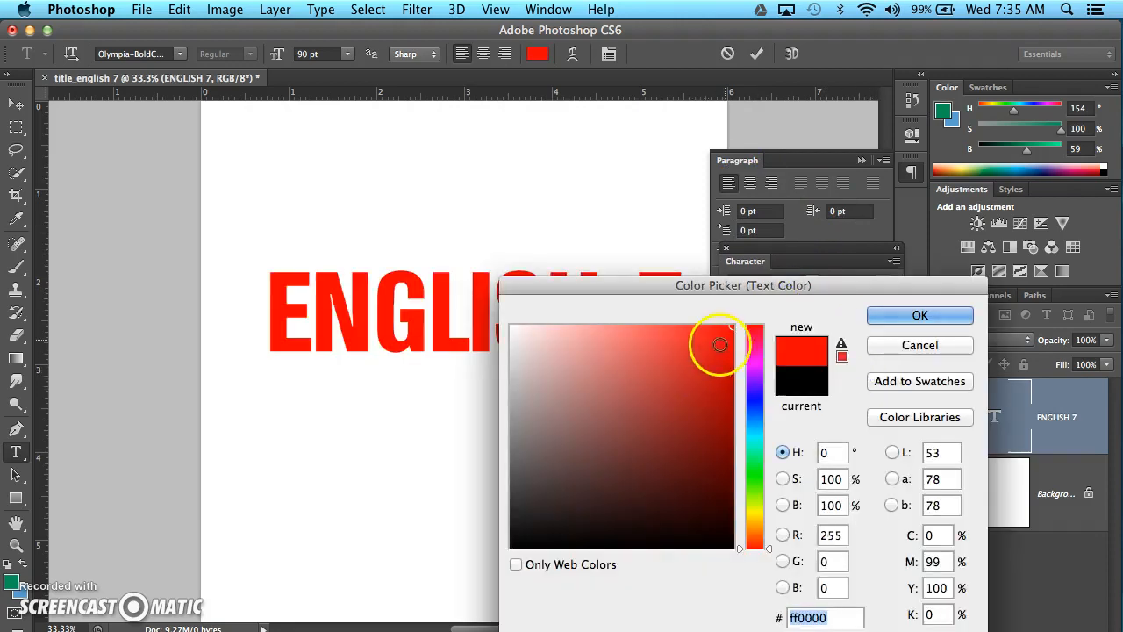
pyautogui.click(903, 315)
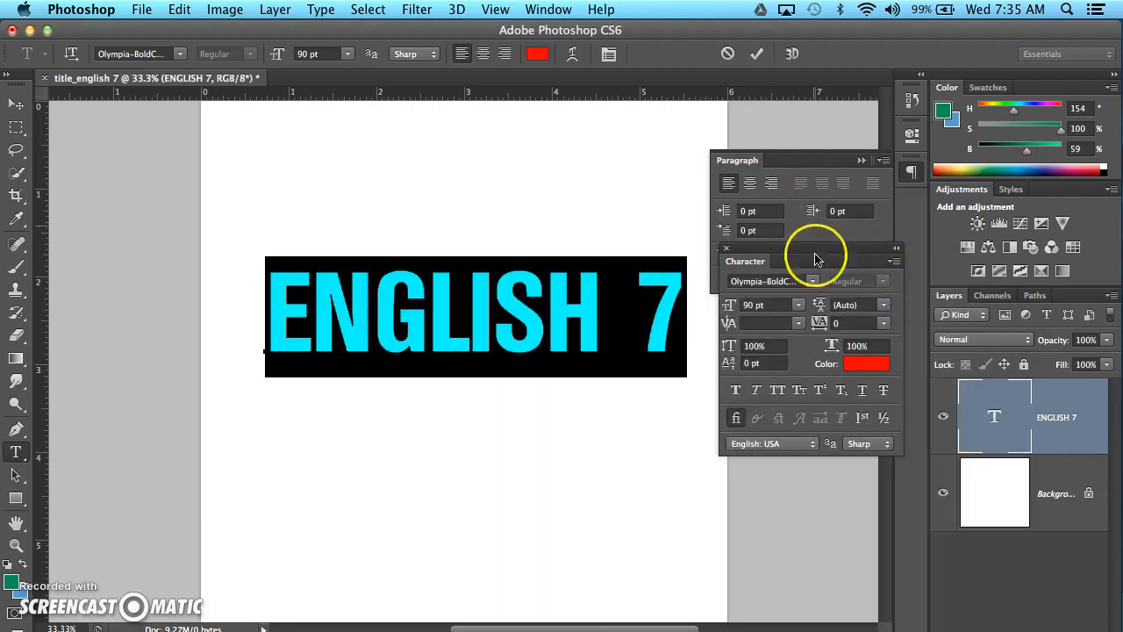
# Collapse the Character and Paragraph panels, and detach the Layers panel as a wider floating panel.
pyautogui.moveTo(814, 255); pyautogui.dragTo(849, 277)
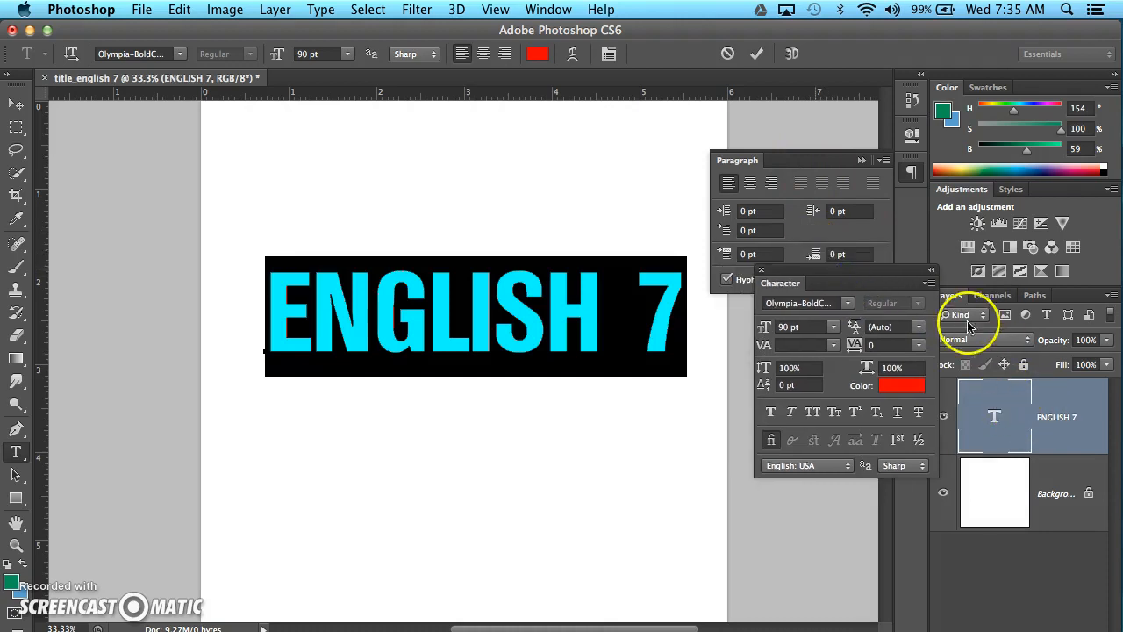
pyautogui.click(931, 274)
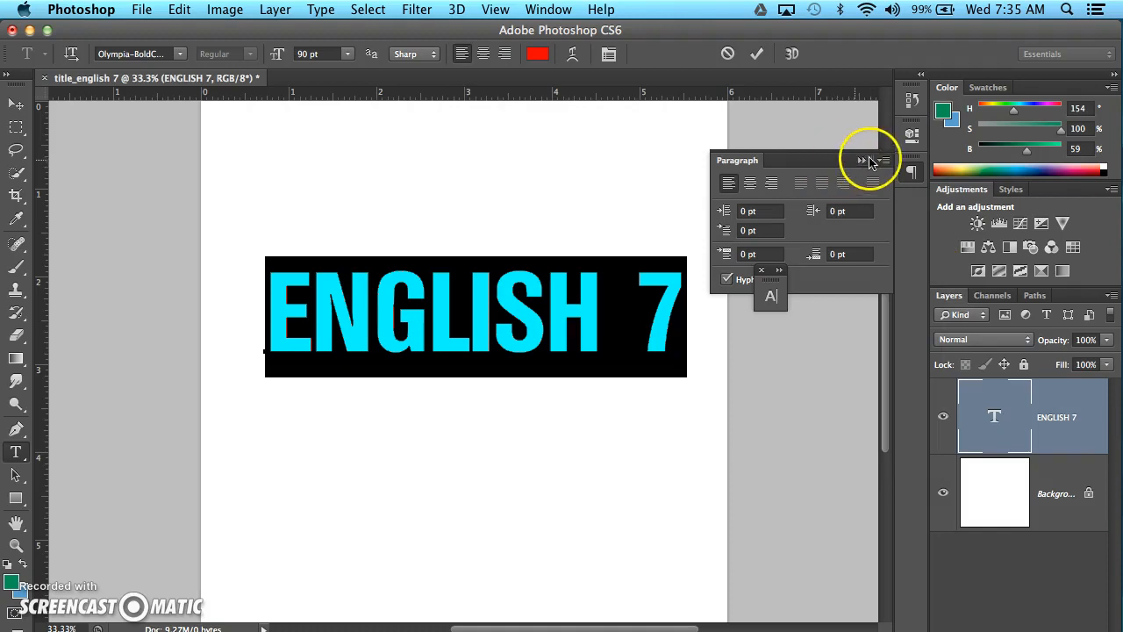
pyautogui.click(861, 160)
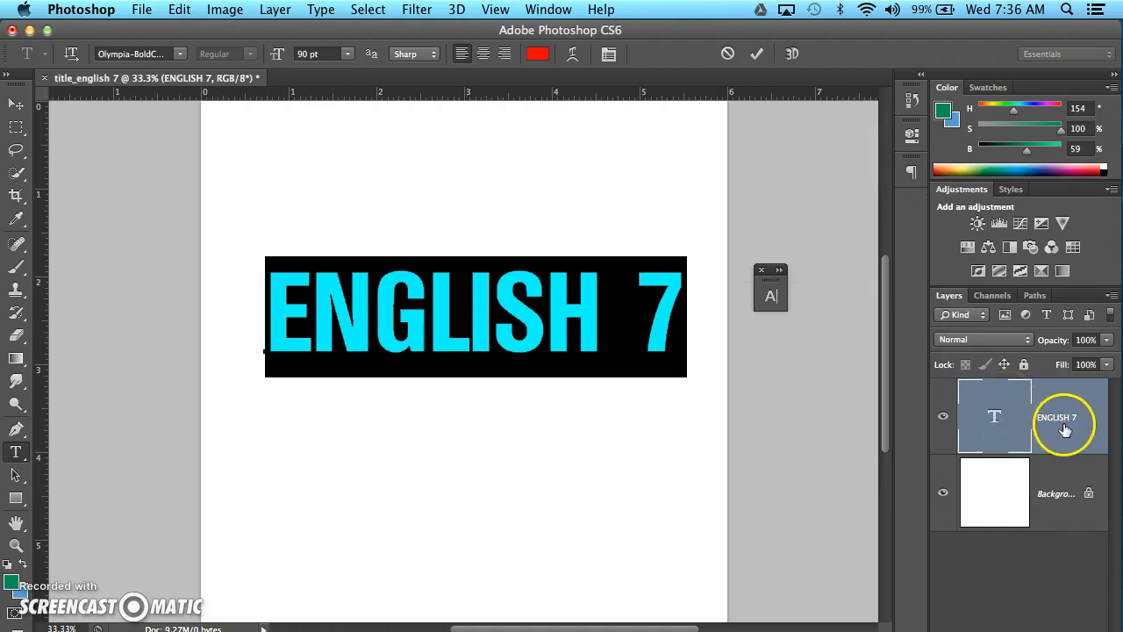
pyautogui.moveTo(952, 305); pyautogui.dragTo(748, 173)
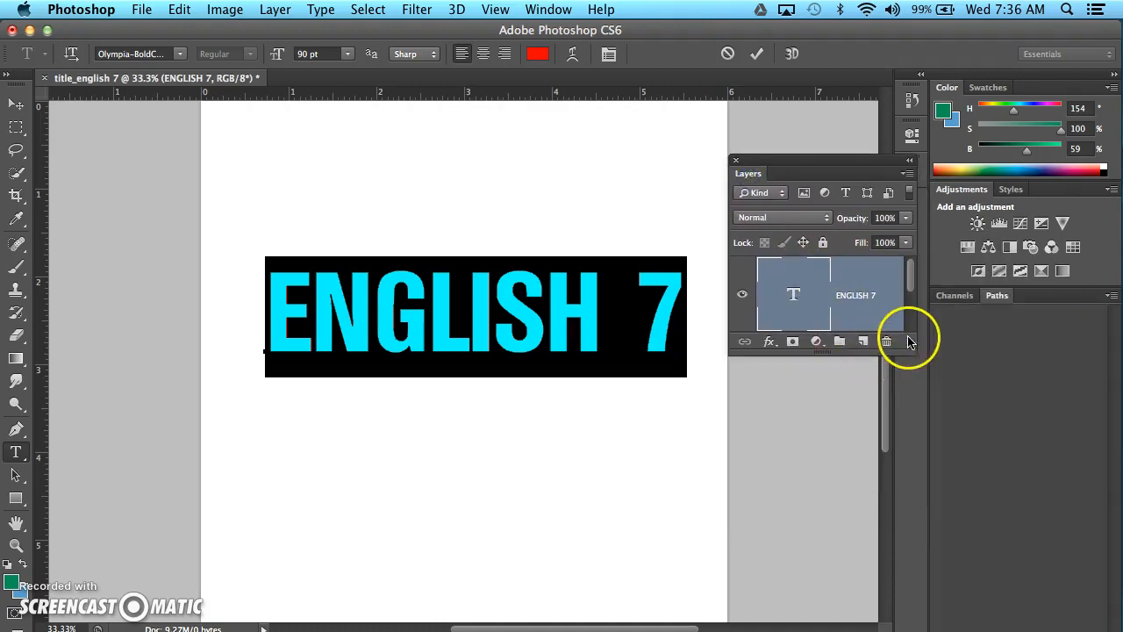
pyautogui.moveTo(911, 347); pyautogui.dragTo(995, 511)
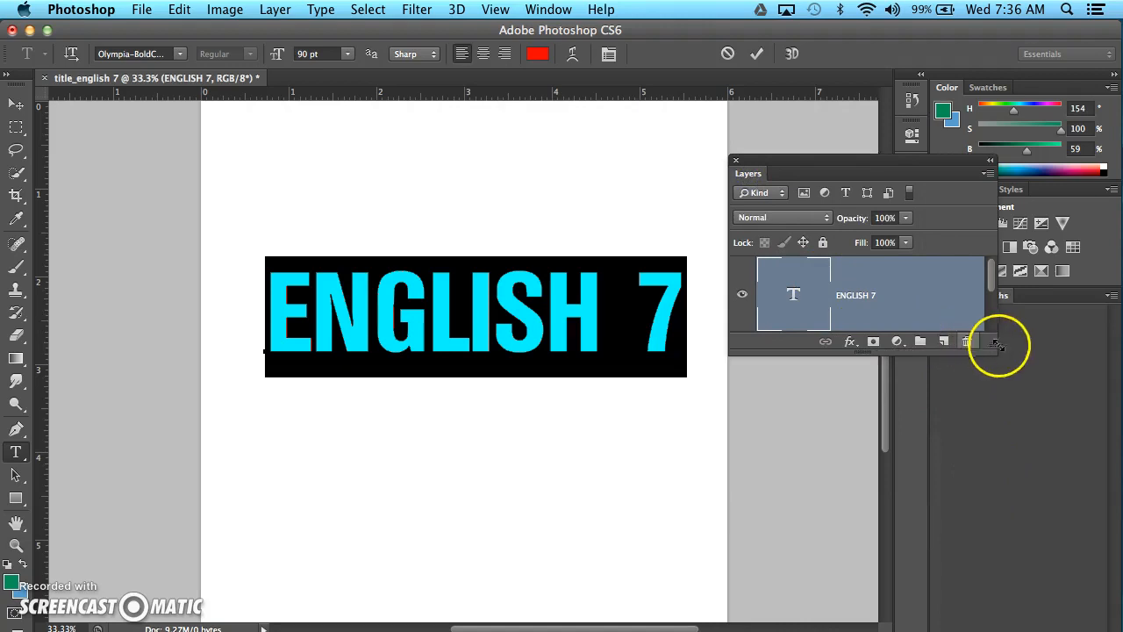
# Convert the ENGLISH 7 text layer to a shape and enlarge the Layers panel to show both layers.
pyautogui.rightClick(922, 297)
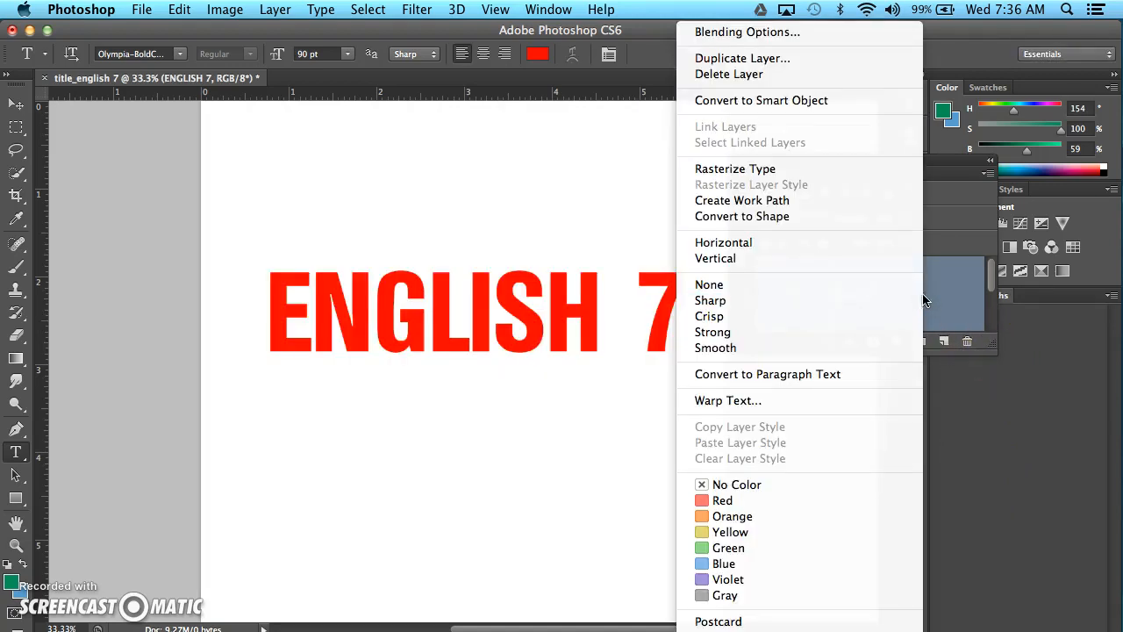
pyautogui.click(803, 219)
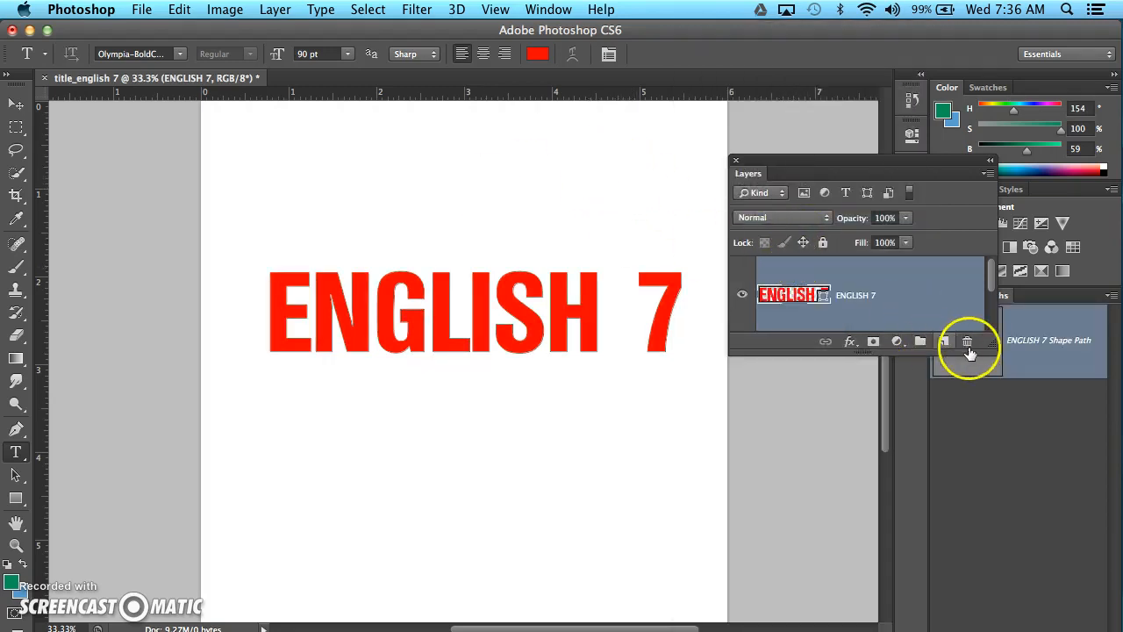
pyautogui.moveTo(995, 353); pyautogui.dragTo(1072, 480)
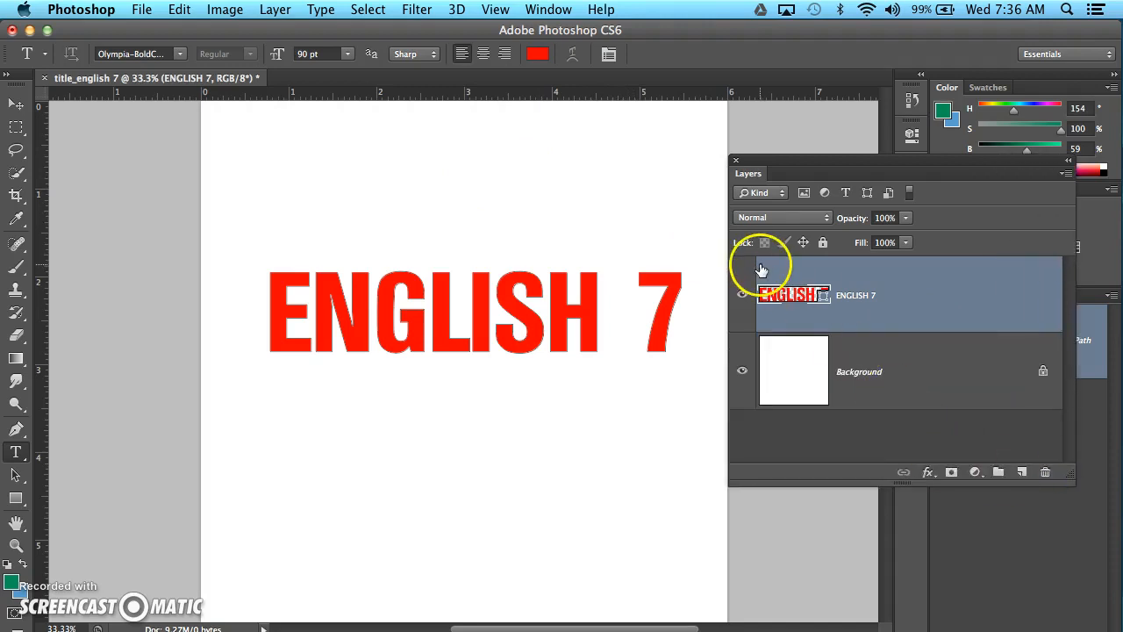
# Change the ENGLISH 7 shape's fill color to blue, 0018fc.
pyautogui.doubleClick(804, 296)
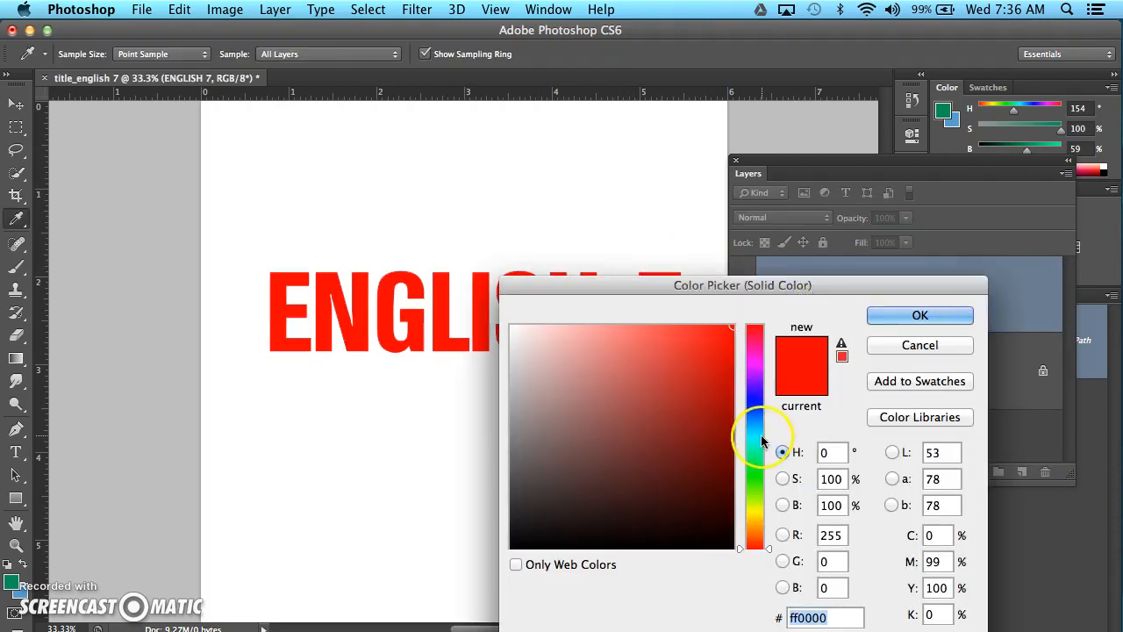
pyautogui.click(751, 403)
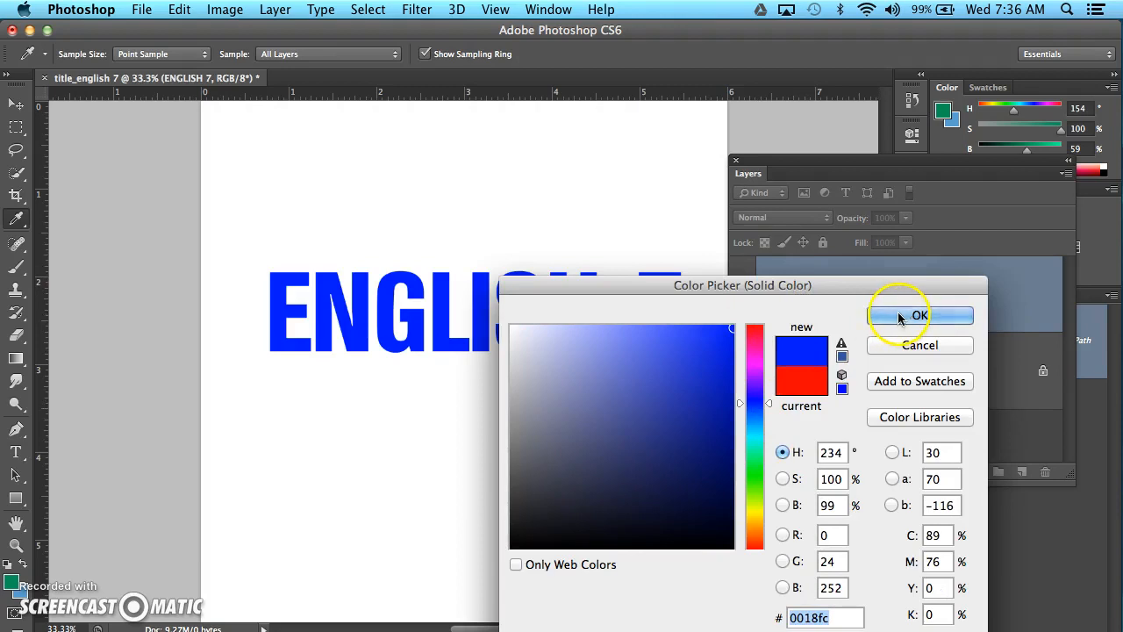
pyautogui.moveTo(814, 285); pyautogui.dragTo(839, 222)
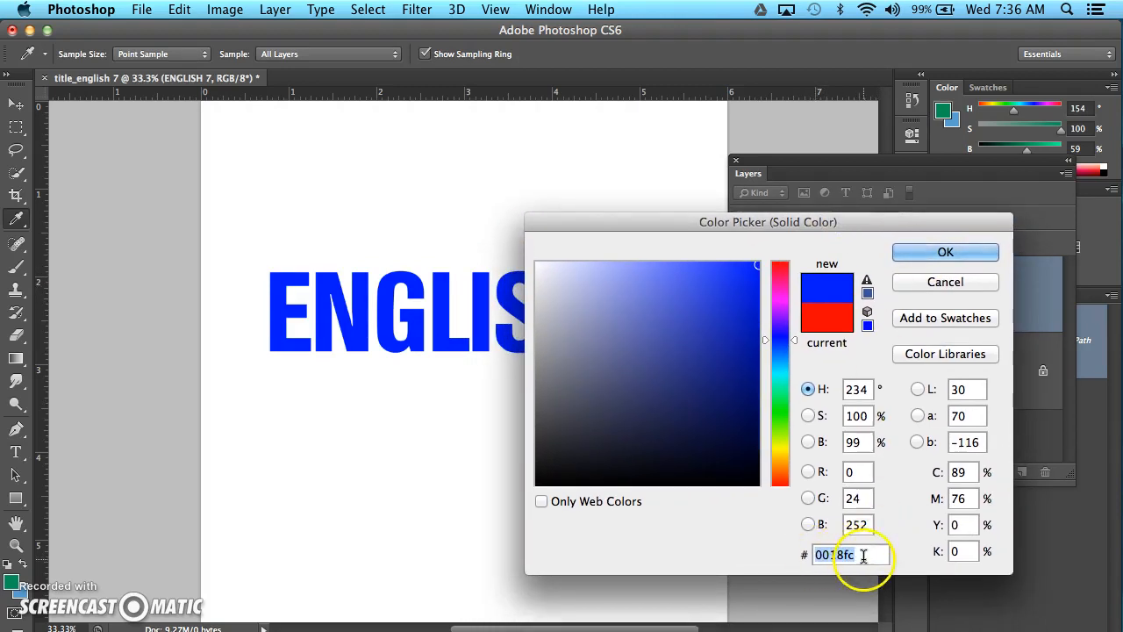
pyautogui.click(921, 253)
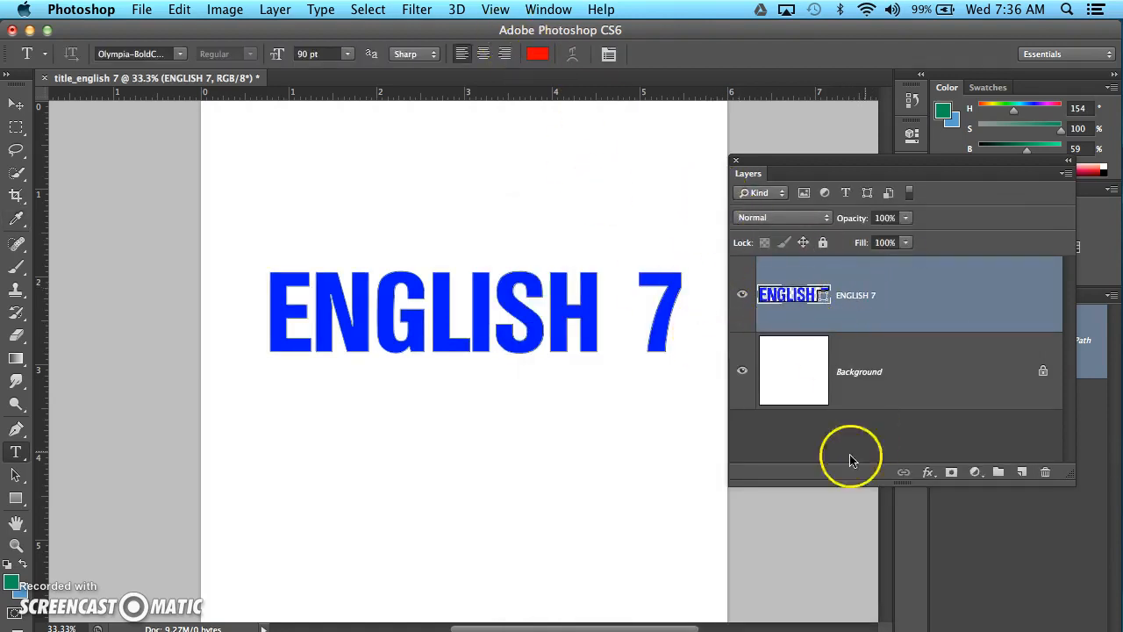
# Move the Layers panel clear of the color controls, show the swatches, and pick blue as the foreground color.
pyautogui.moveTo(888, 164); pyautogui.dragTo(913, 253)
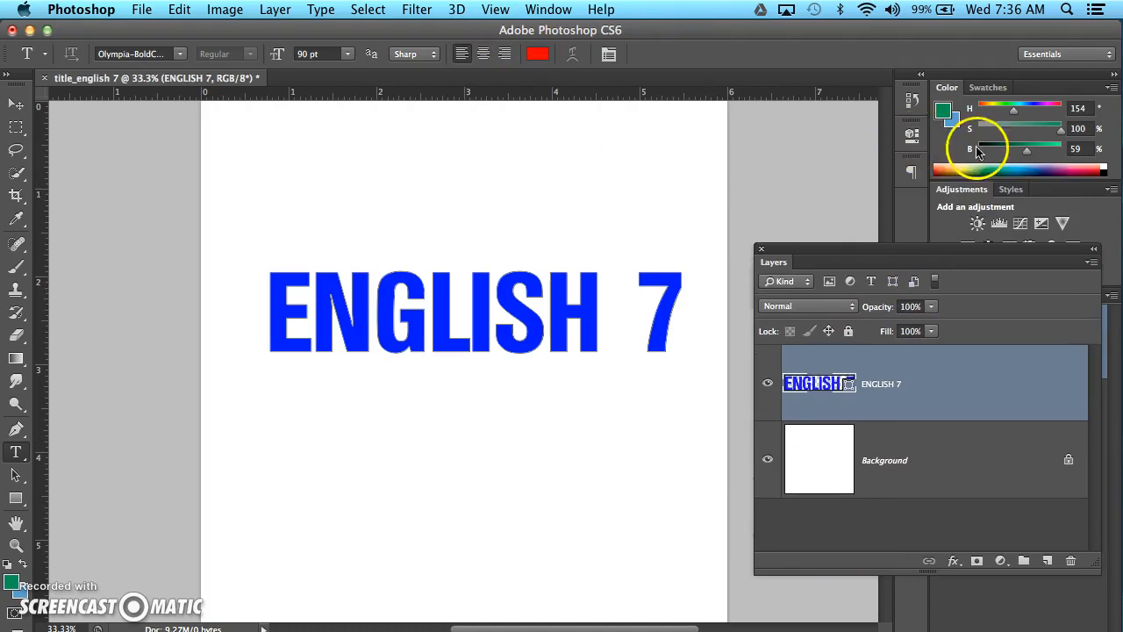
pyautogui.click(986, 87)
pyautogui.click(936, 100)
pyautogui.click(945, 101)
pyautogui.click(977, 101)
# Set the ENGLISH 7 shape's fill to the pure red swatch, ff0000, and move the Layers panel back up.
pyautogui.doubleClick(827, 381)
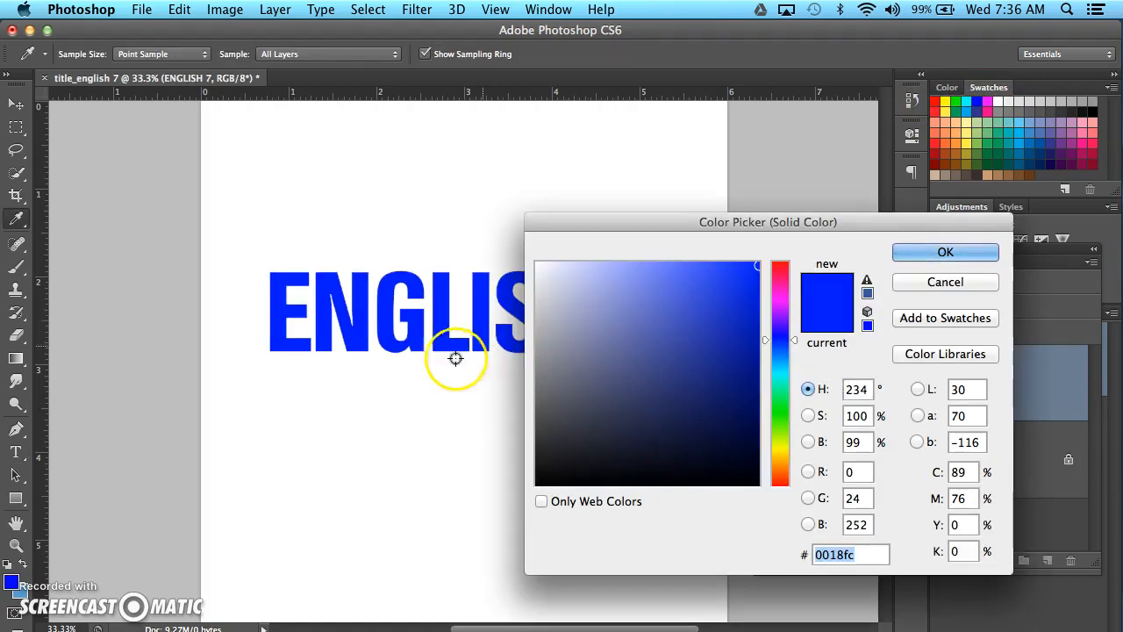
pyautogui.moveTo(728, 223); pyautogui.dragTo(529, 544)
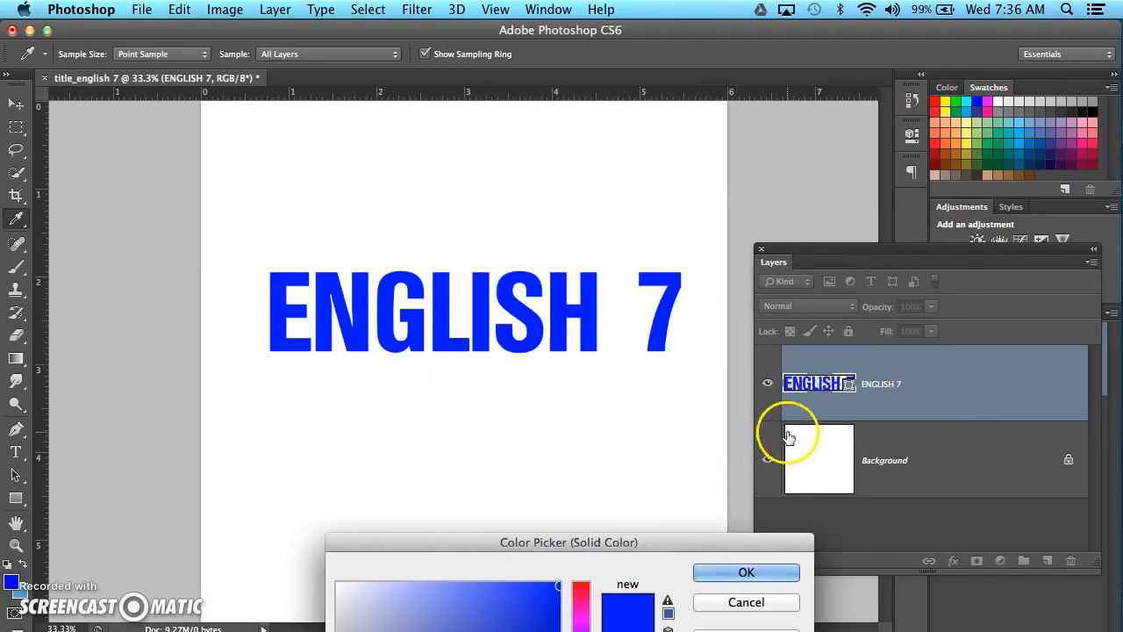
pyautogui.moveTo(644, 549); pyautogui.dragTo(754, 297)
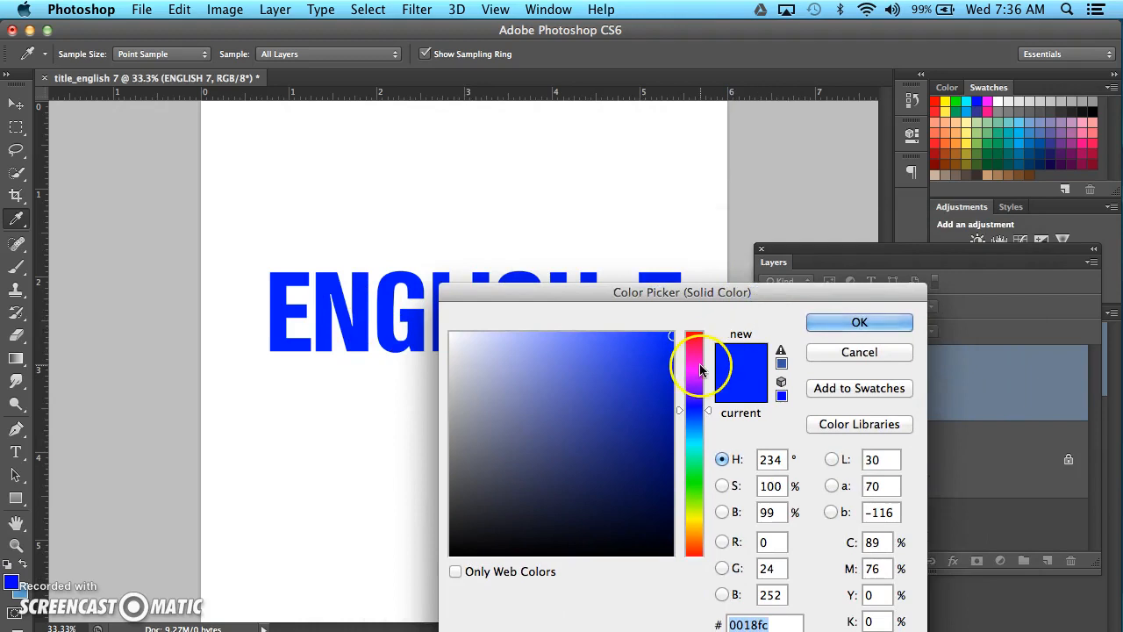
pyautogui.click(944, 101)
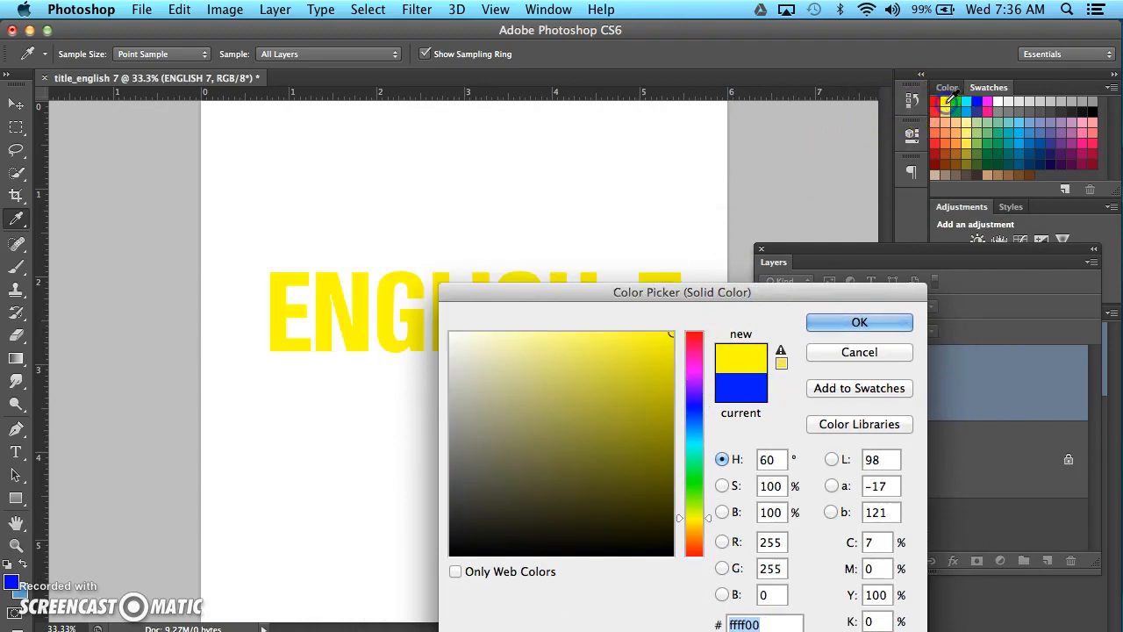
pyautogui.click(934, 102)
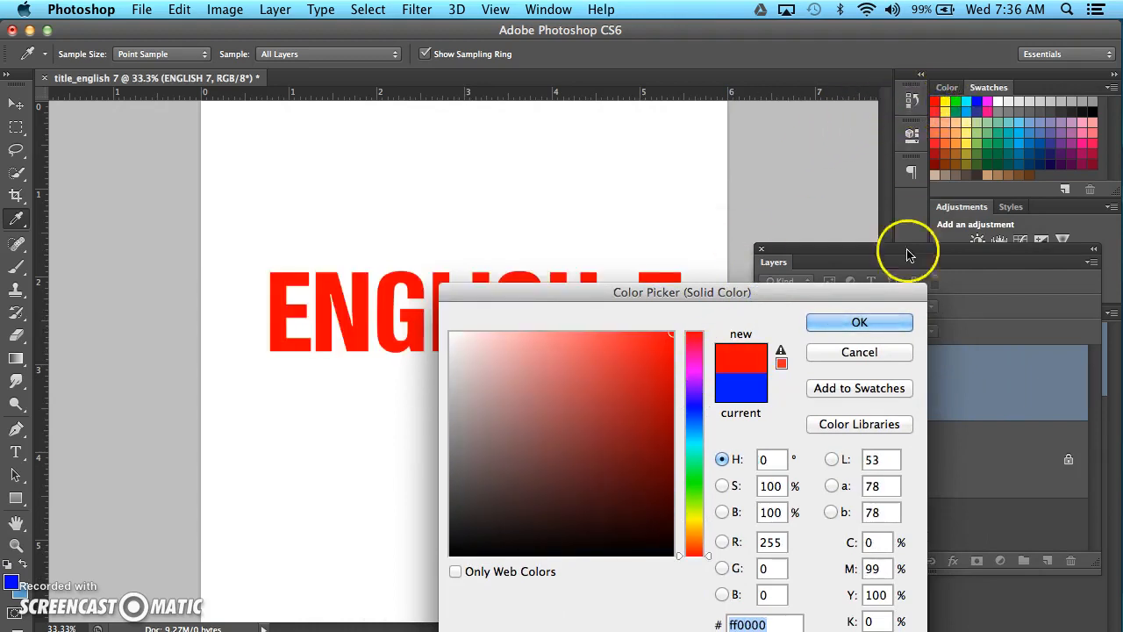
pyautogui.click(860, 323)
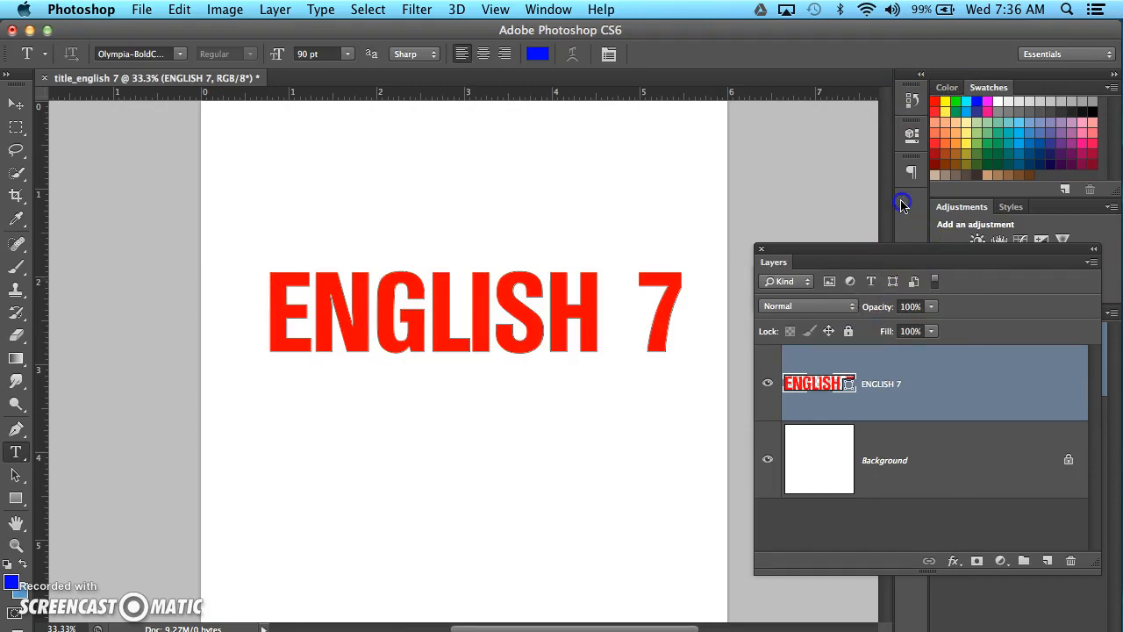
pyautogui.moveTo(898, 251); pyautogui.dragTo(871, 166)
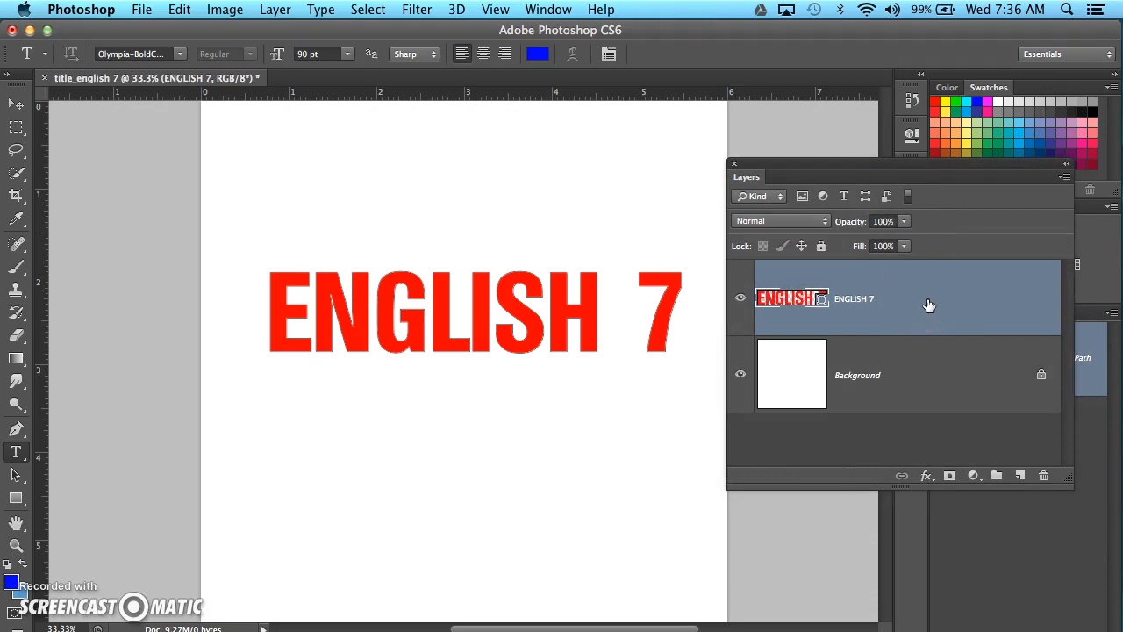
# Skew the ENGLISH 7 shape by raising its upper-left corner until its height is about 141%.
pyautogui.press('super+t')
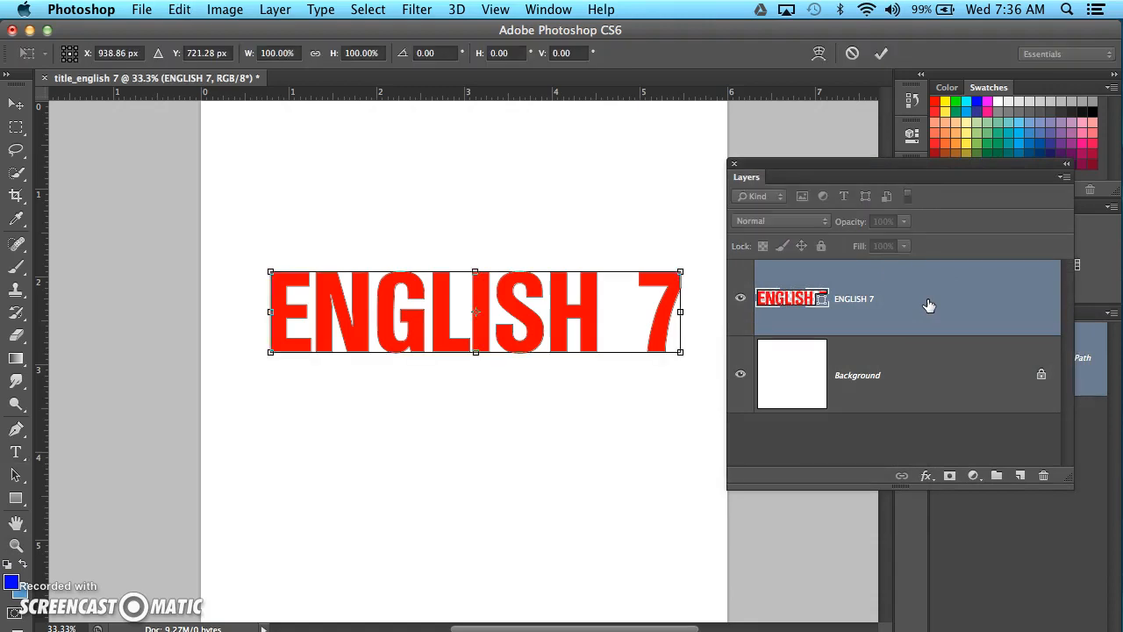
pyautogui.rightClick(293, 289)
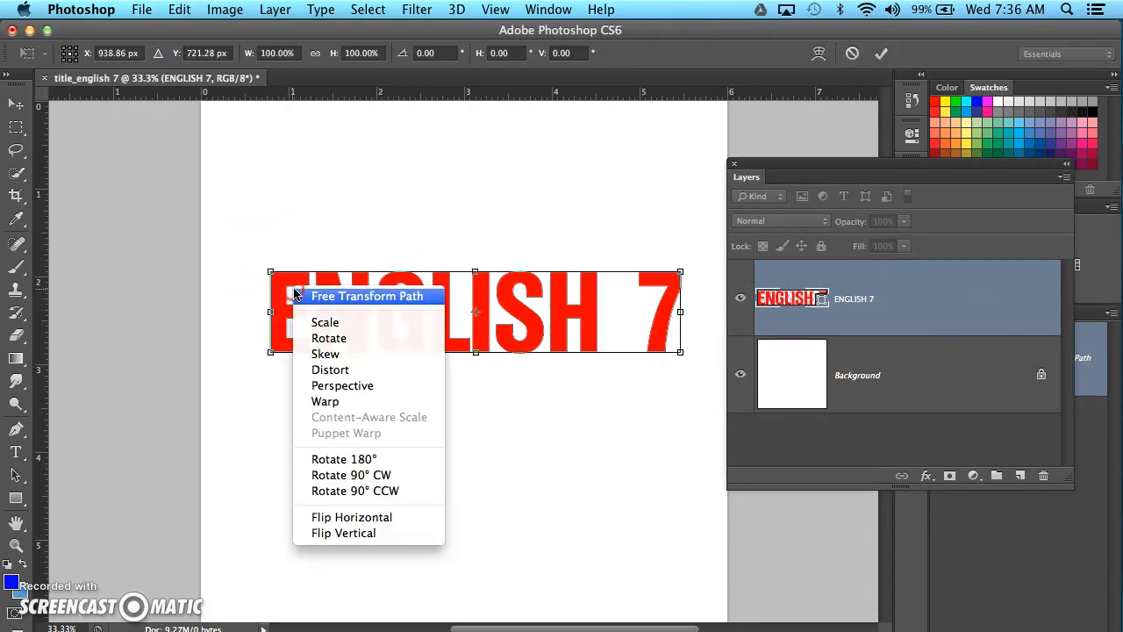
pyautogui.click(322, 355)
pyautogui.moveTo(271, 271); pyautogui.dragTo(276, 237)
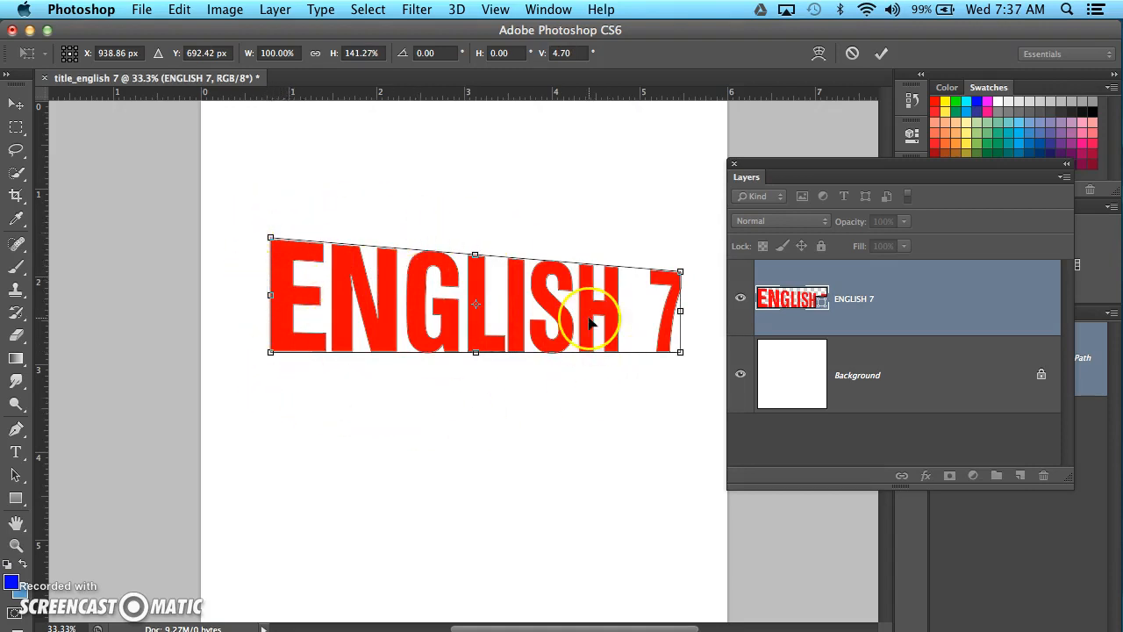
# Switch the transform to warp mode, try the Arch style, and apply the Arc style to the ENGLISH 7 shape.
pyautogui.click(818, 54)
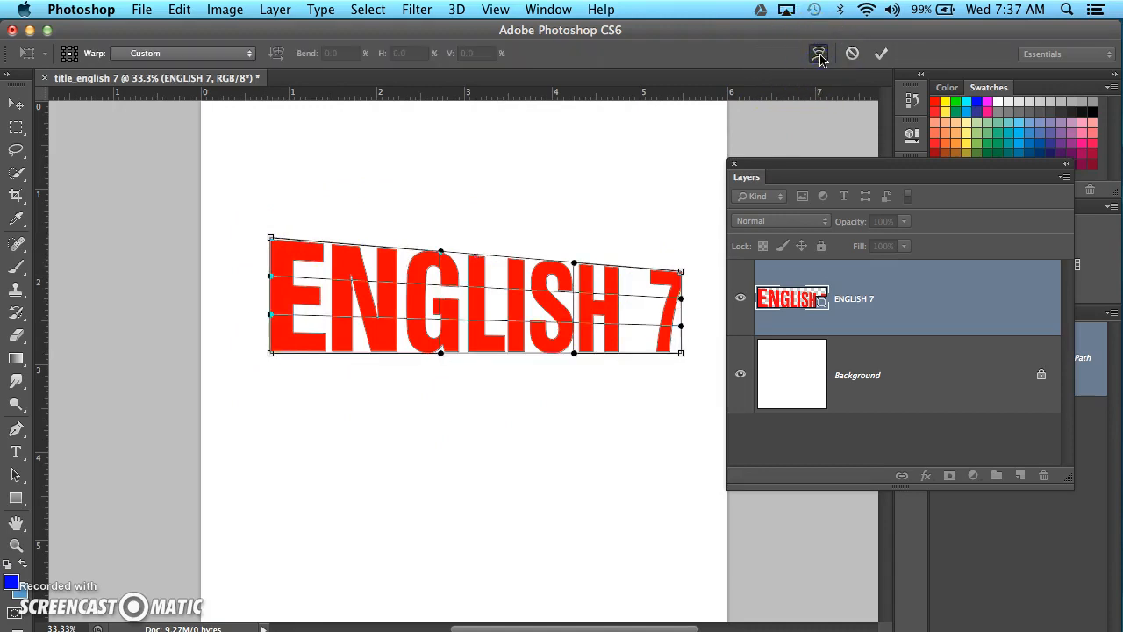
pyautogui.click(819, 55)
pyautogui.click(818, 55)
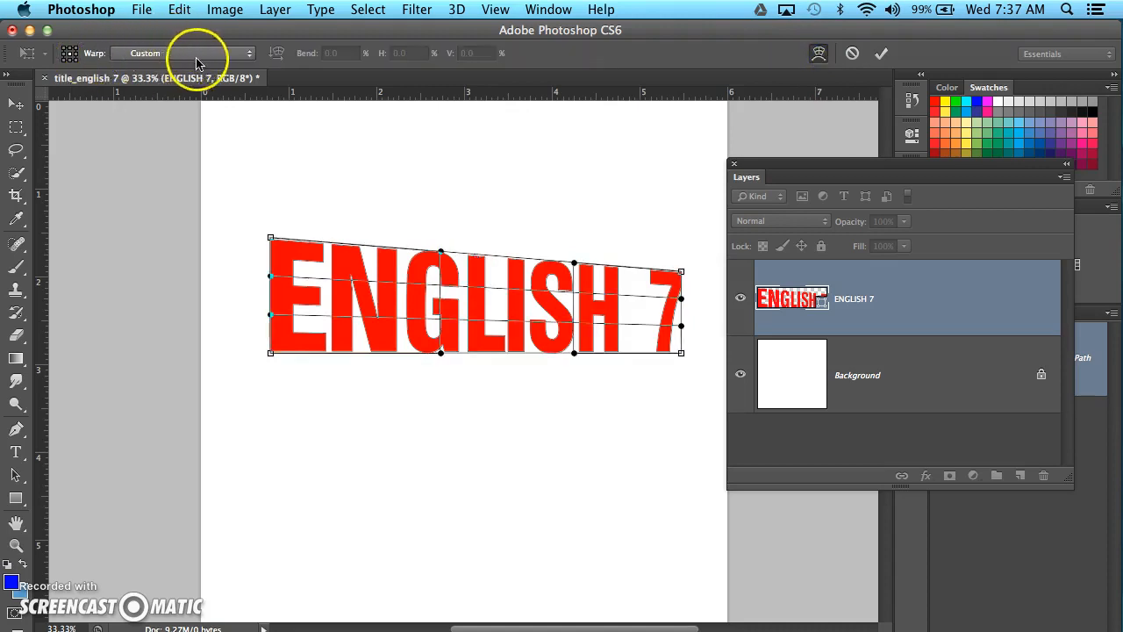
pyautogui.click(249, 53)
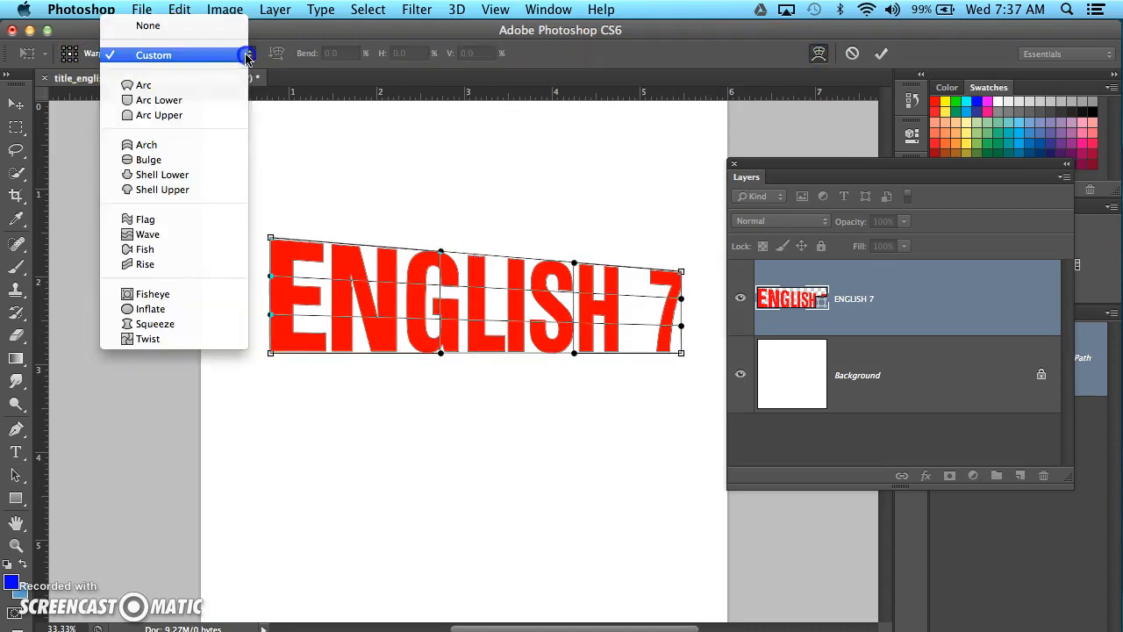
pyautogui.click(151, 144)
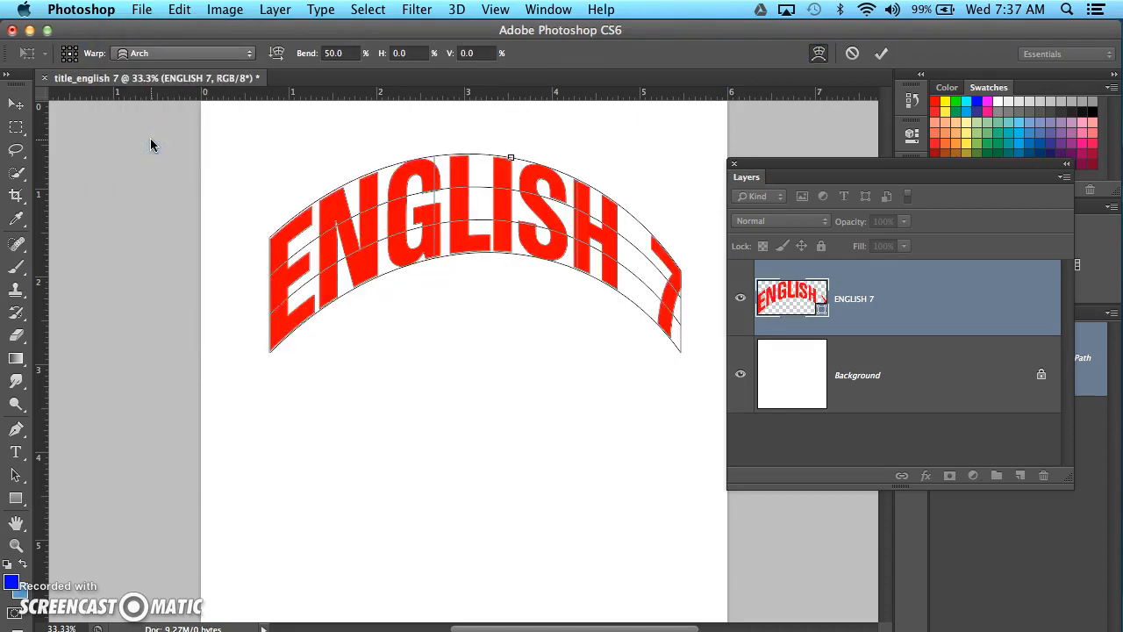
pyautogui.click(248, 54)
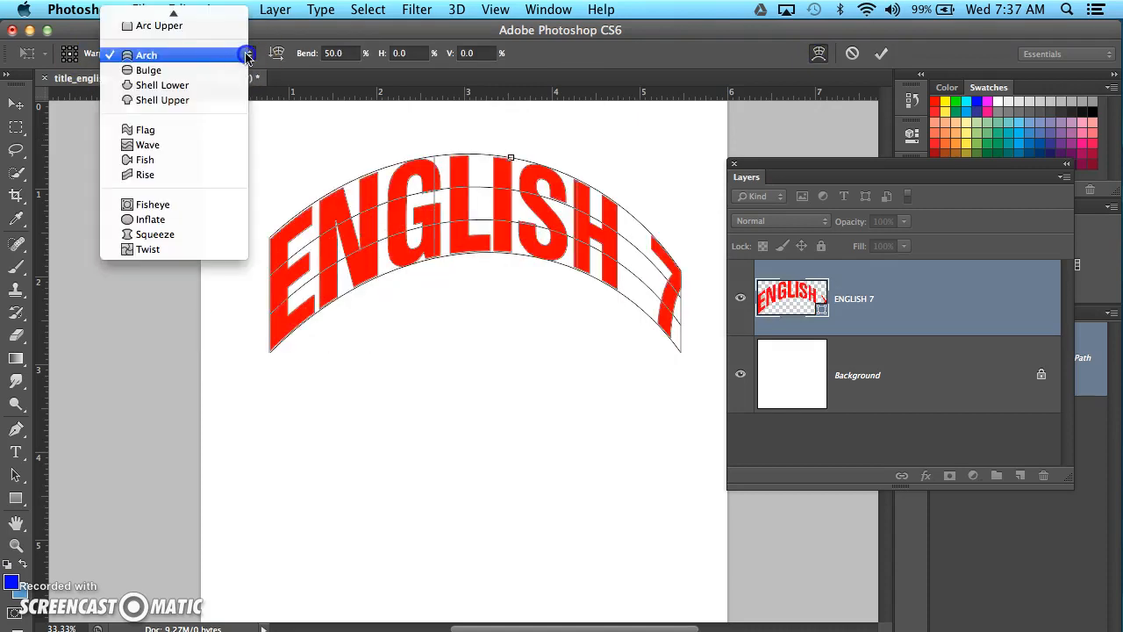
pyautogui.click(163, 76)
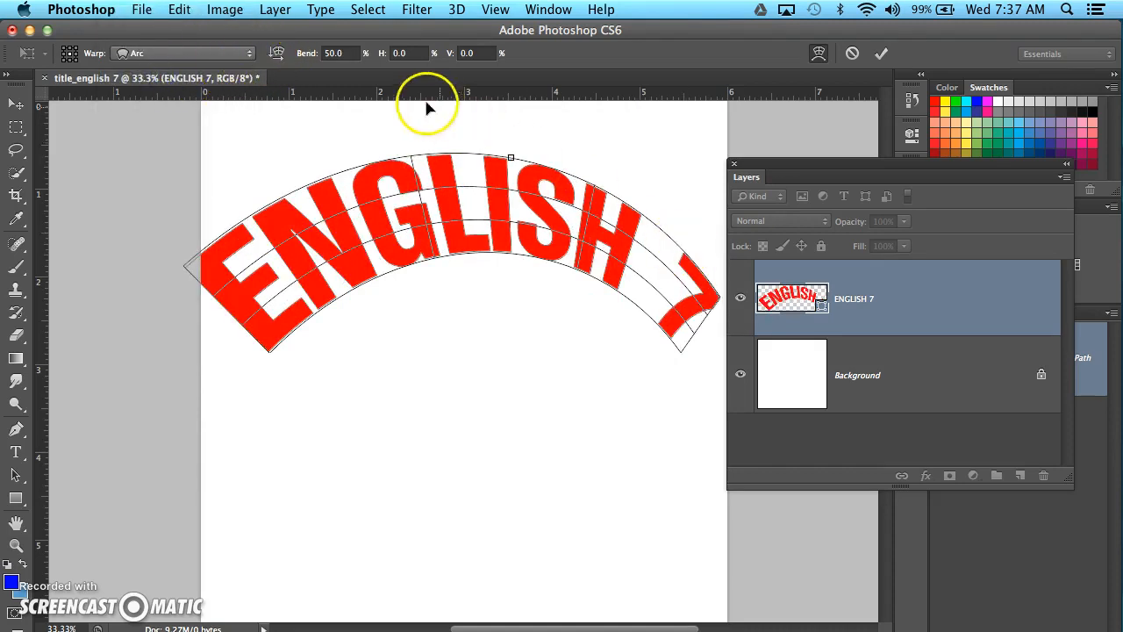
# Set the Arc warp's bend to 15% after trying 25%, and apply the transform.
pyautogui.click(309, 53)
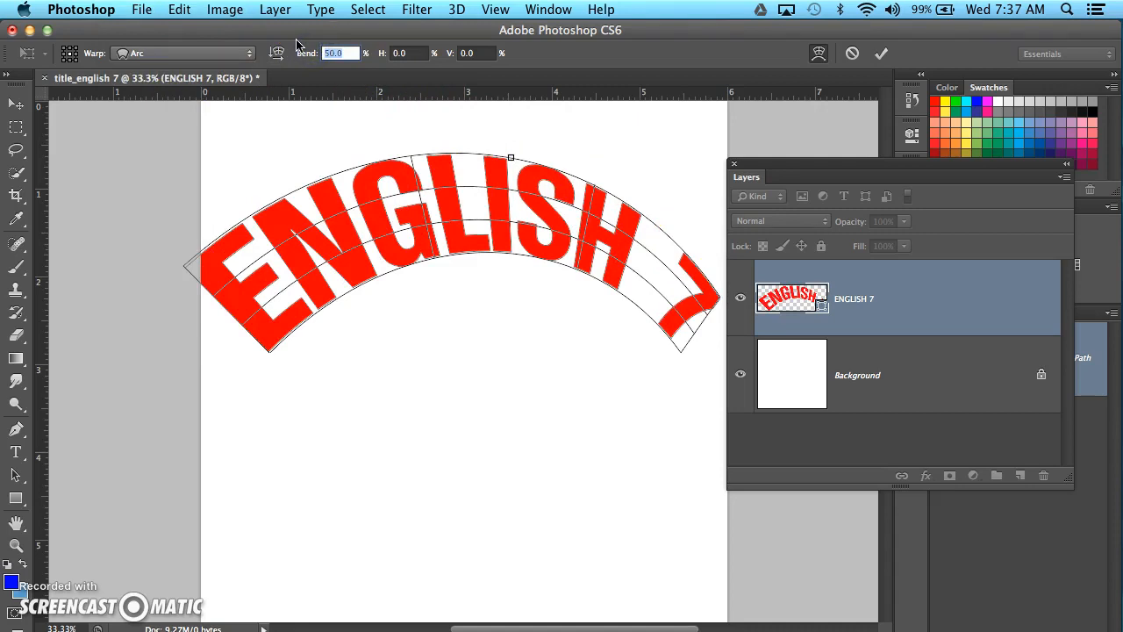
pyautogui.write('15')
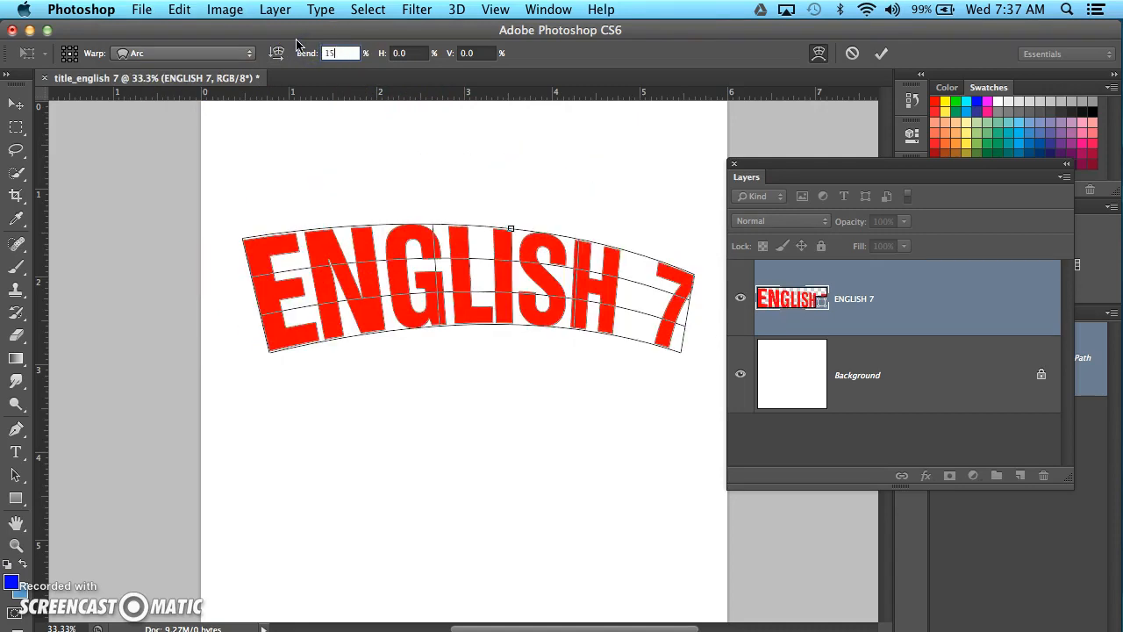
pyautogui.press('BackSpace')
pyautogui.write('25')
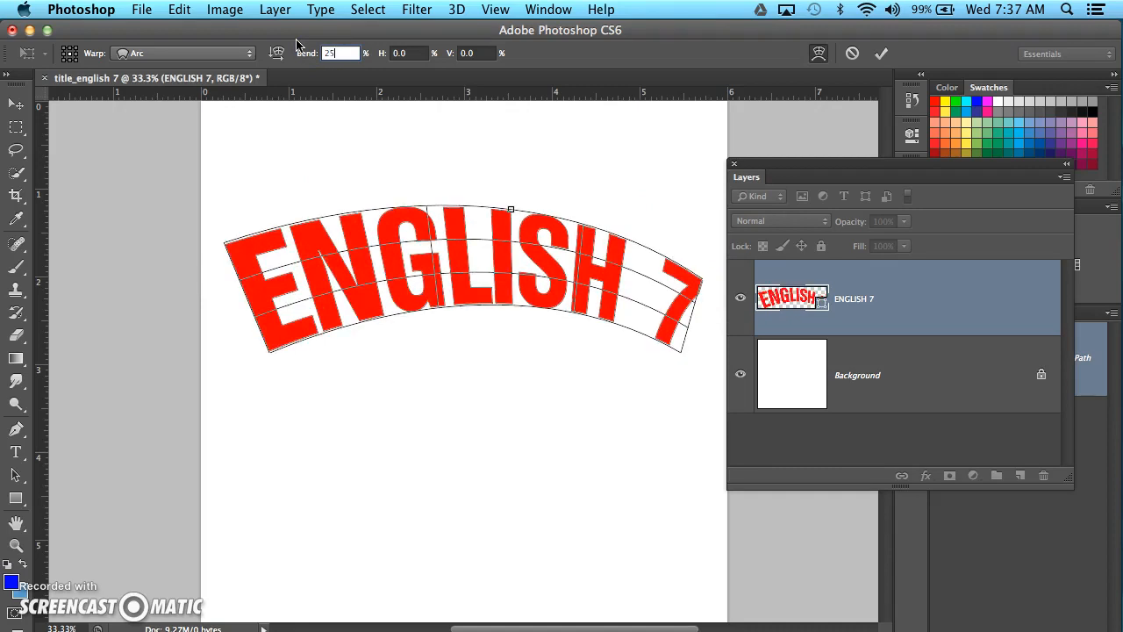
pyautogui.press('BackSpace')
pyautogui.press('BackSpace')
pyautogui.write('15')
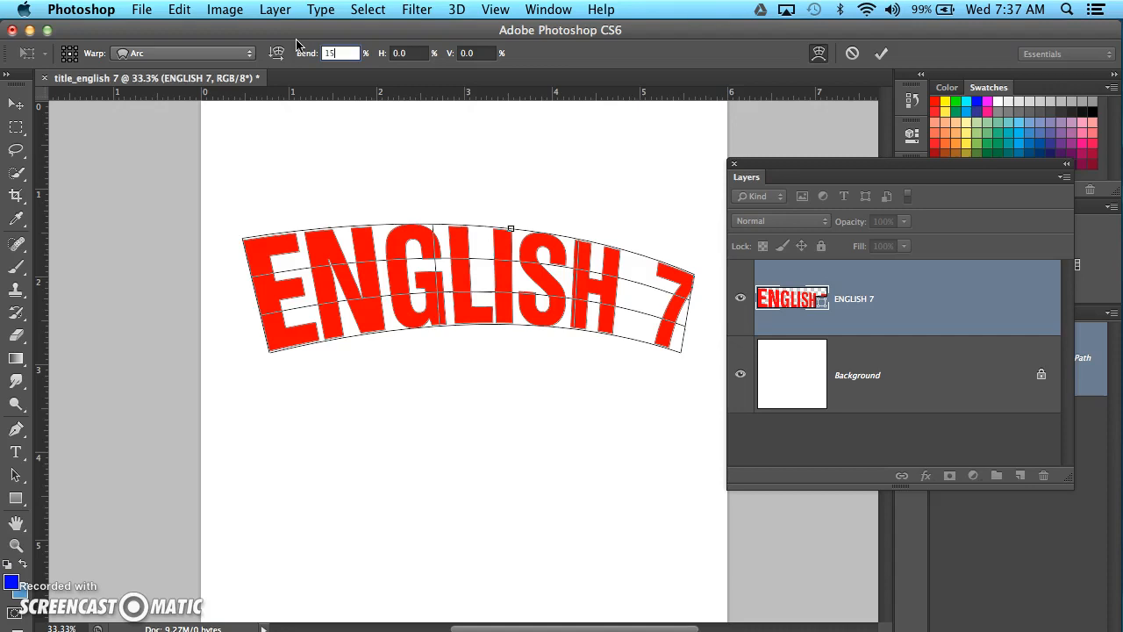
pyautogui.click(493, 422)
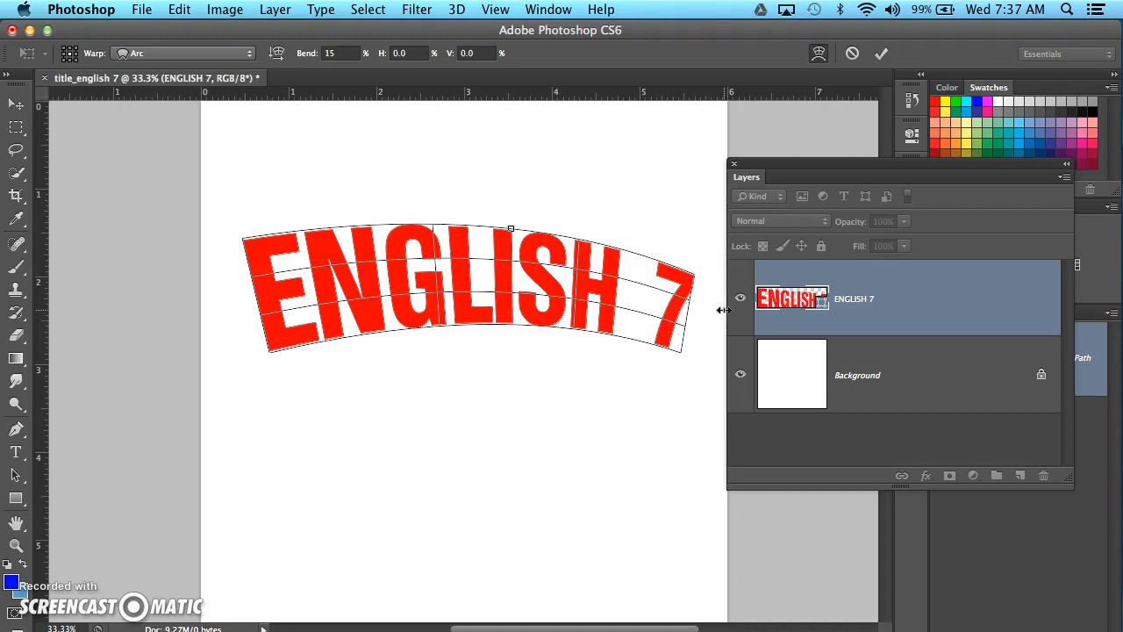
pyautogui.press('Return')
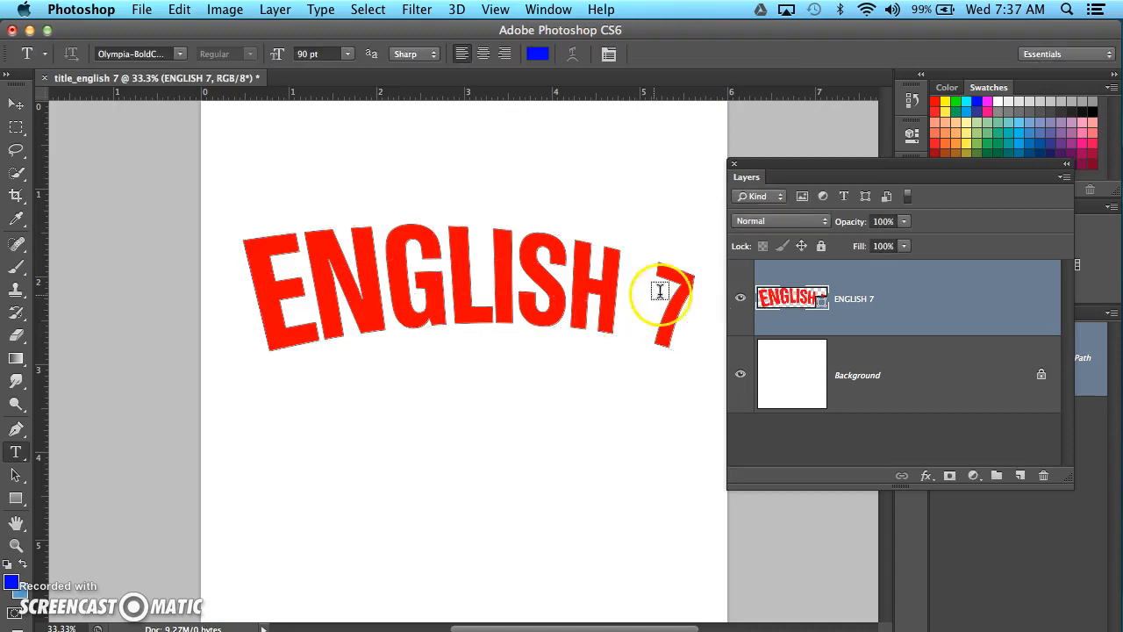
# Move the Layers panel off the artwork and duplicate the ENGLISH 7 shape layer.
pyautogui.moveTo(796, 166); pyautogui.dragTo(867, 162)
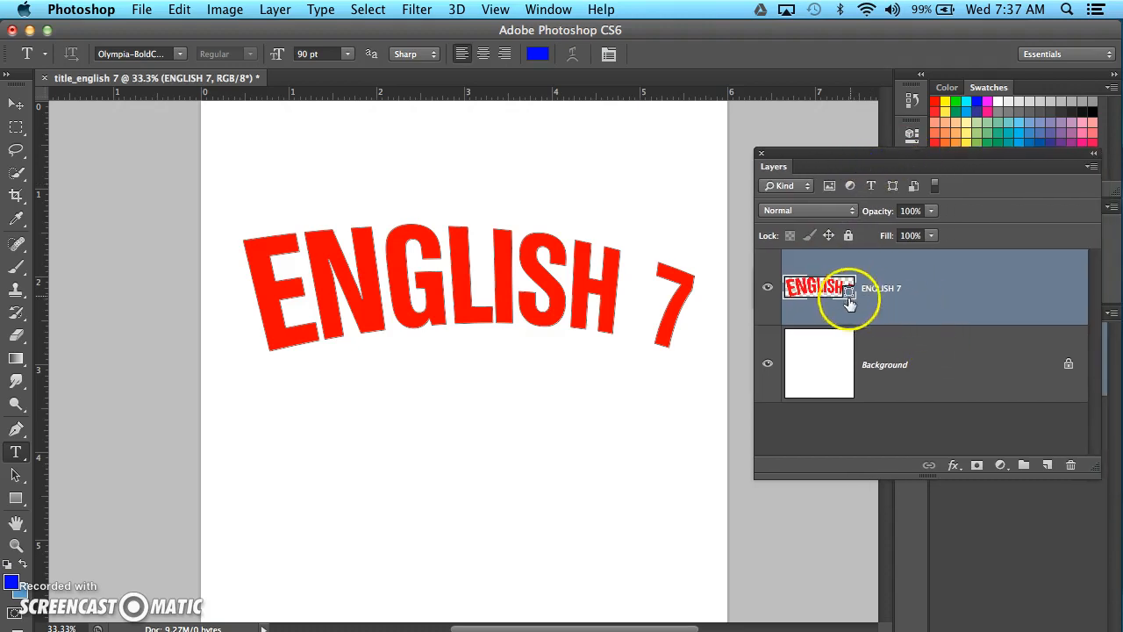
pyautogui.moveTo(944, 304); pyautogui.dragTo(1045, 463)
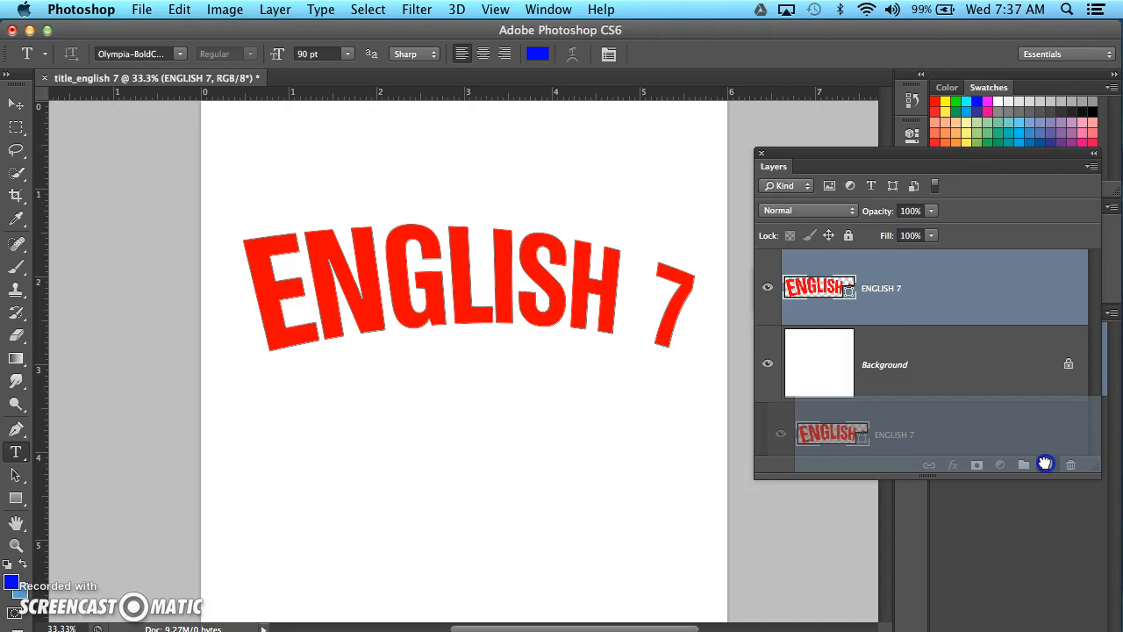
pyautogui.moveTo(1046, 465); pyautogui.dragTo(1046, 465)
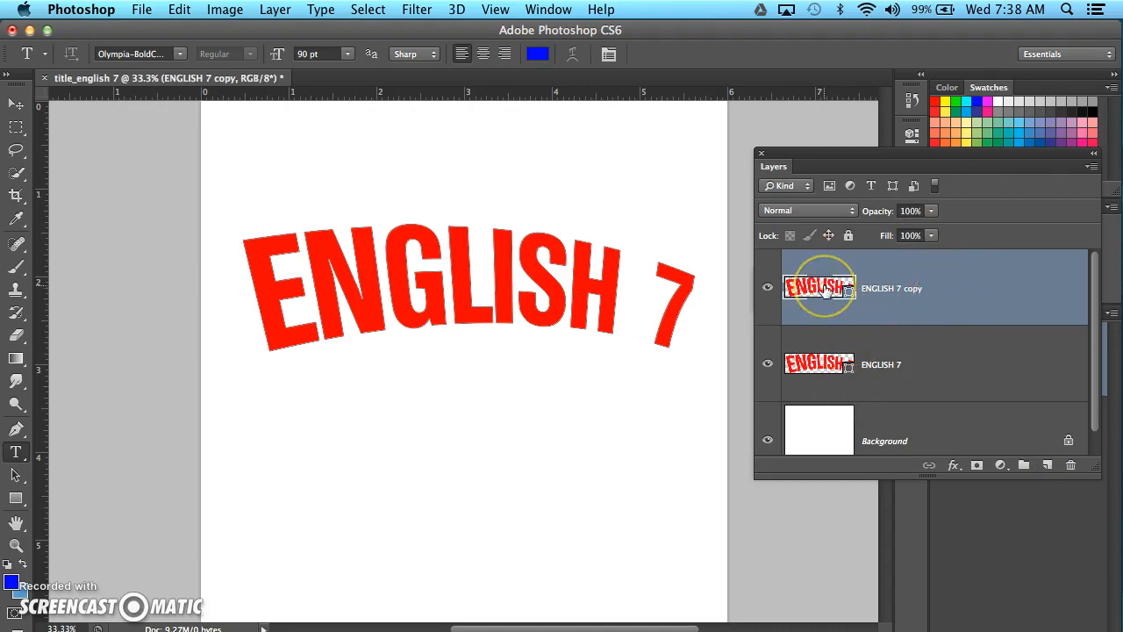
pyautogui.moveTo(825, 293); pyautogui.dragTo(823, 386)
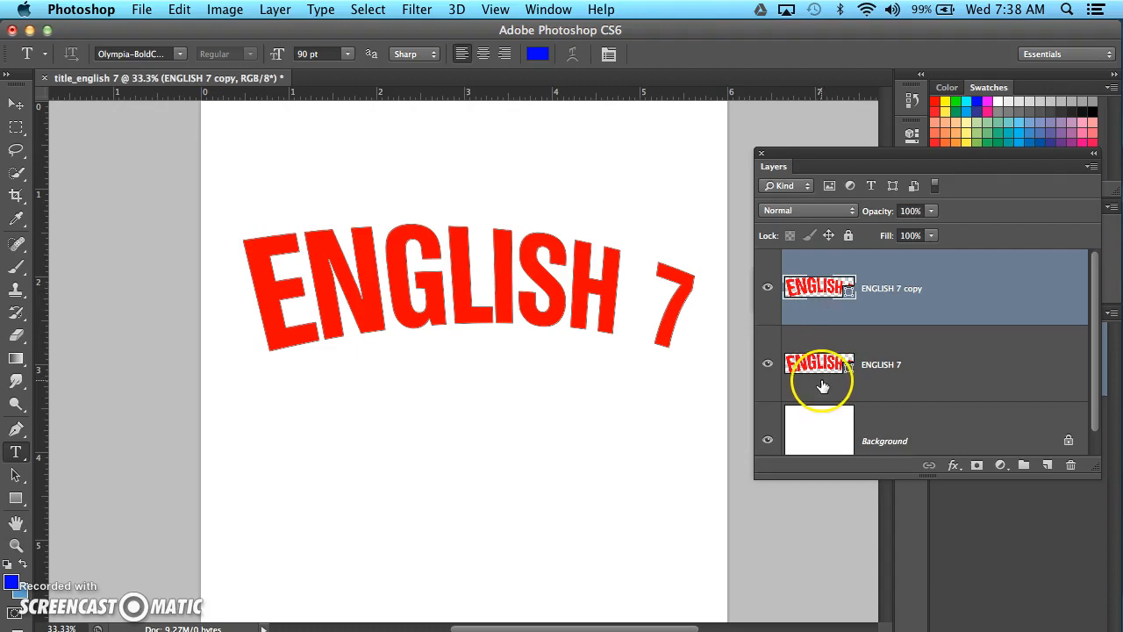
# Change the fill color of the ENGLISH 7 copy layer to black.
pyautogui.doubleClick(816, 289)
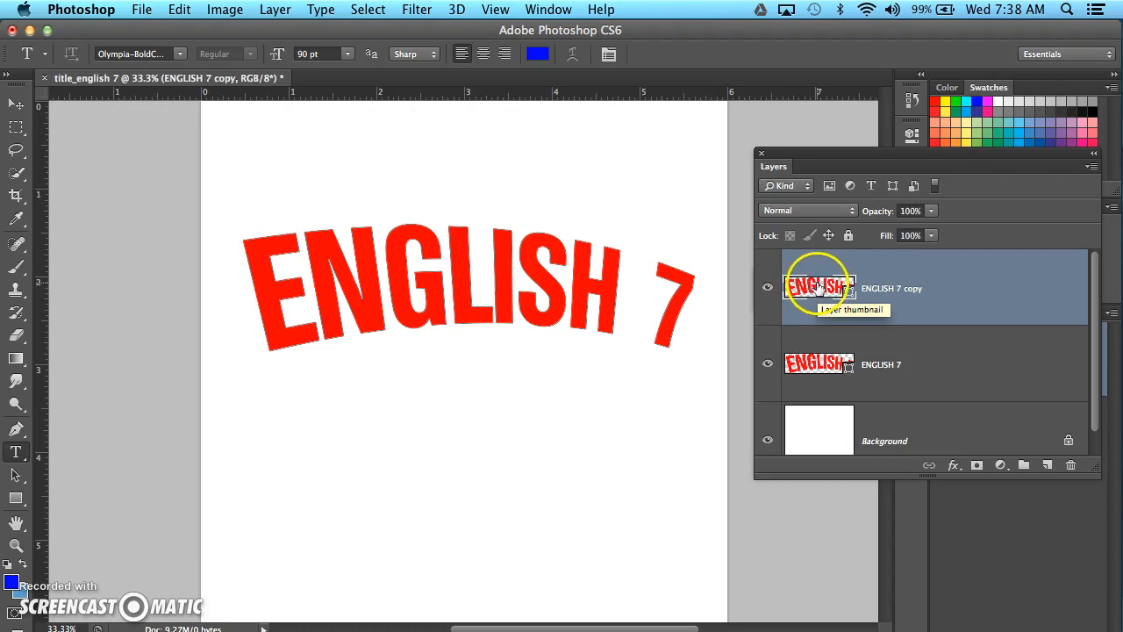
pyautogui.moveTo(794, 295); pyautogui.dragTo(617, 244)
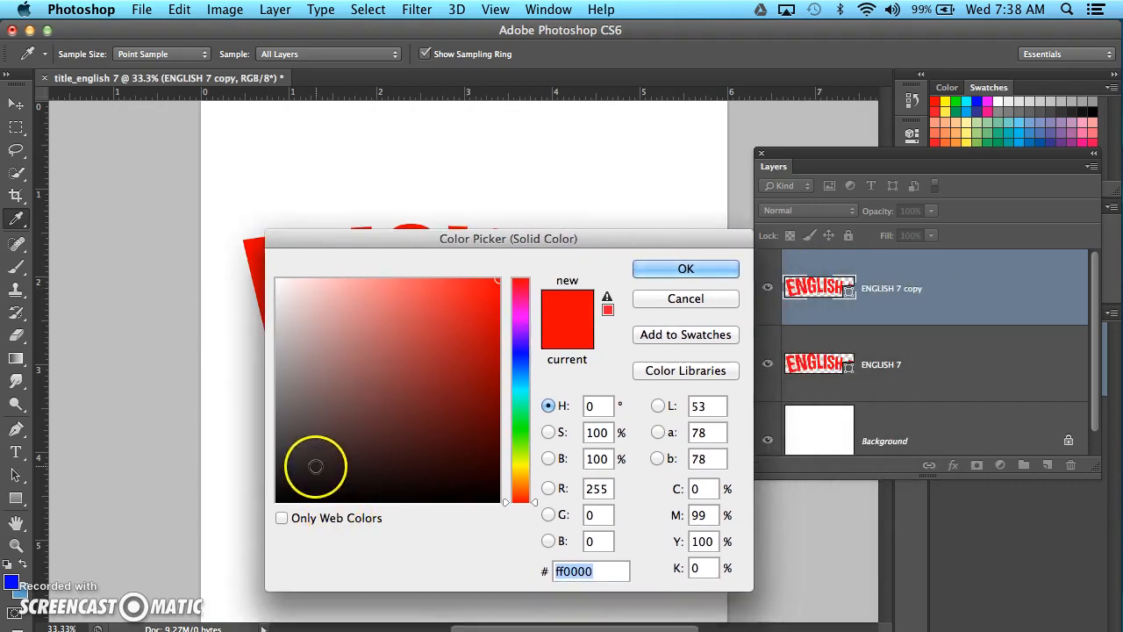
pyautogui.moveTo(445, 444); pyautogui.dragTo(247, 516)
pyautogui.click(696, 263)
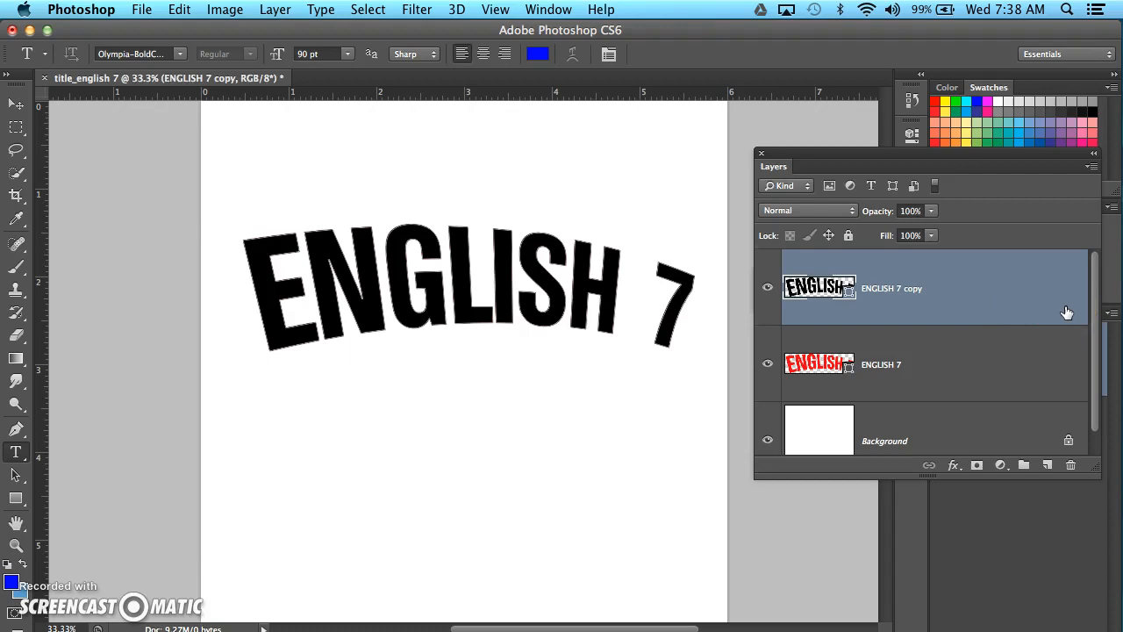
# Free-transform the ENGLISH 7 copy layer, nudging it slightly up and to the left of the red original, and apply the transform.
pyautogui.press('super+t')
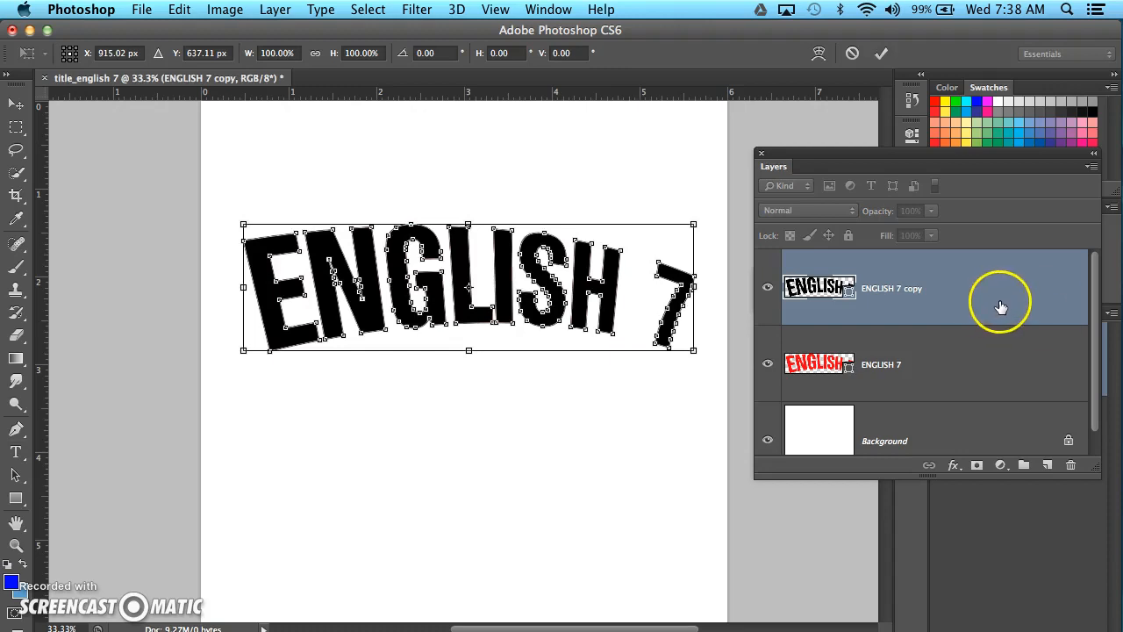
pyautogui.click(923, 299)
pyautogui.press('Up')
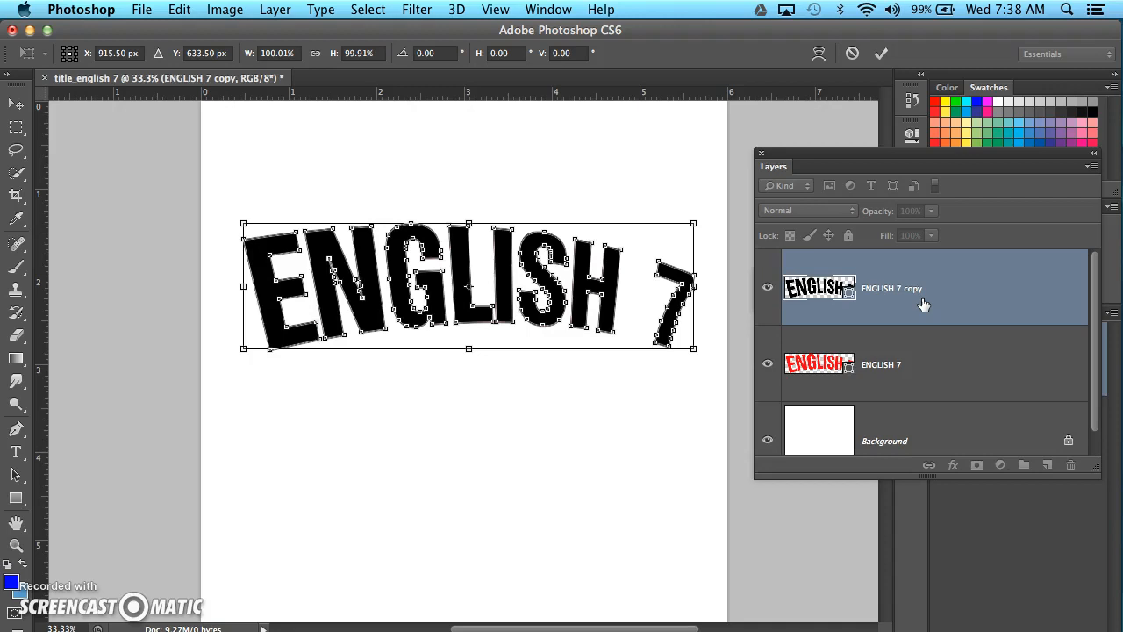
pyautogui.press('Left')
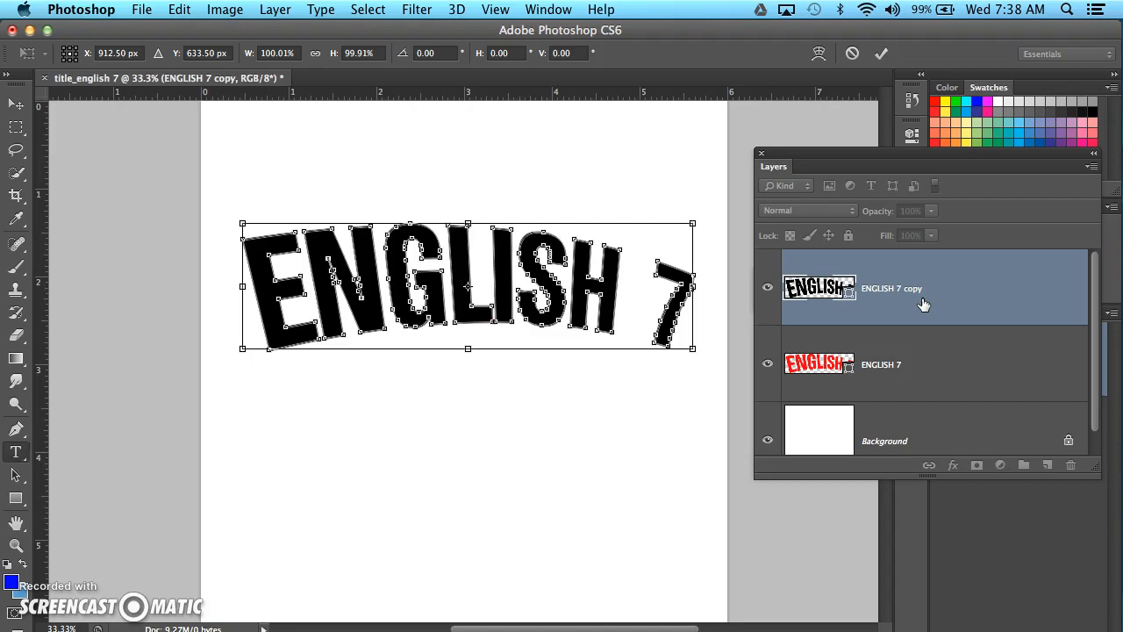
pyautogui.press('Return')
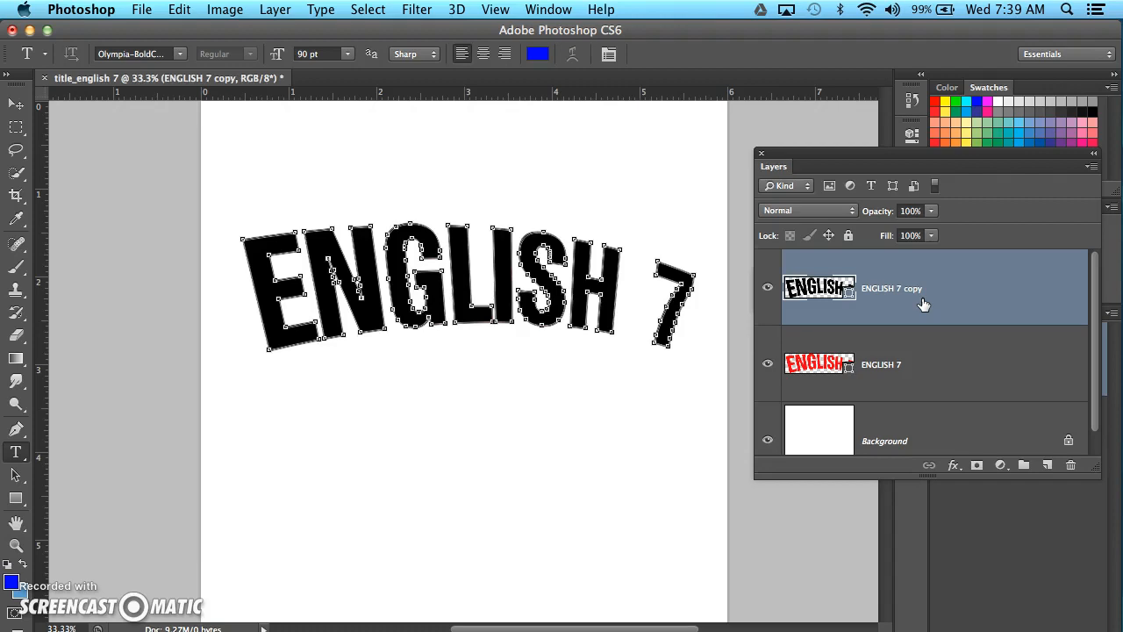
# Repeat the up-and-left transform with duplication on the ENGLISH 7 copy shape to build a solid black extruded depth.
pyautogui.press('super+Left')
pyautogui.press('super+Up')
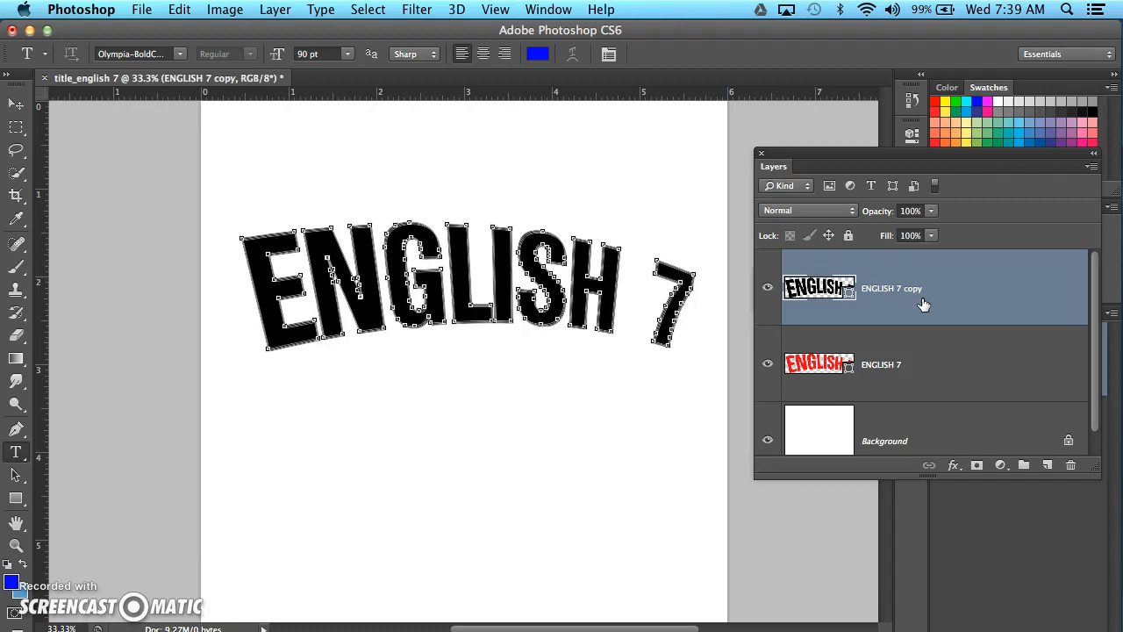
pyautogui.press('alt+super+Left')
pyautogui.press('alt+super+Up')
pyautogui.press('alt+super+Left')
pyautogui.press('alt+super+Up')
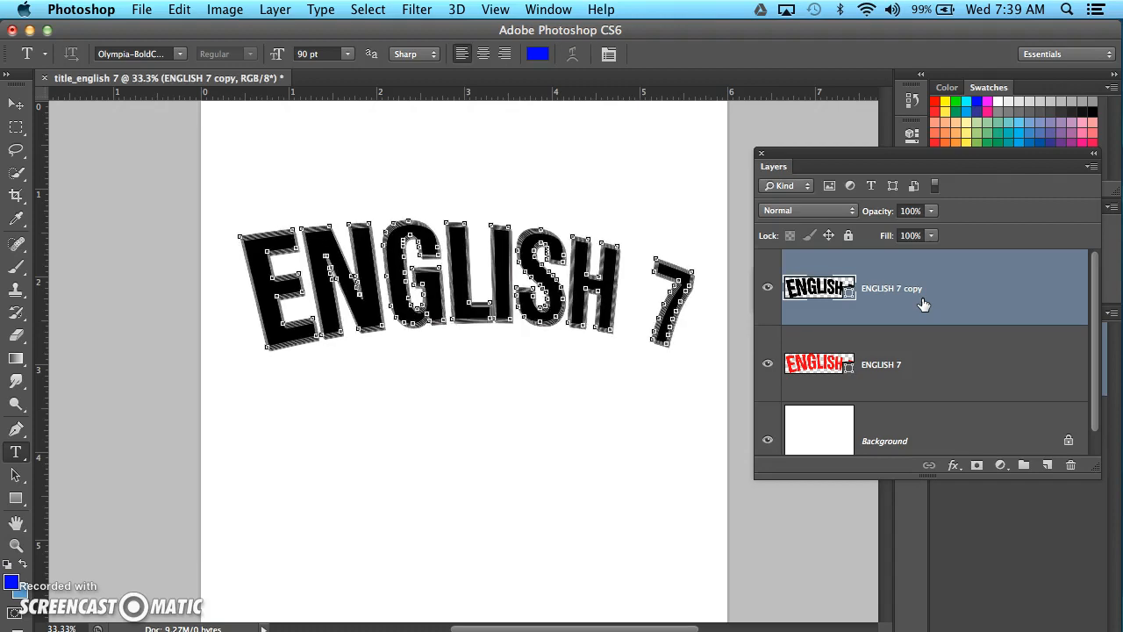
pyautogui.press('alt+super+Left')
pyautogui.press('alt+super+Up')
pyautogui.press('alt+super+Left')
pyautogui.press('alt+super+Up')
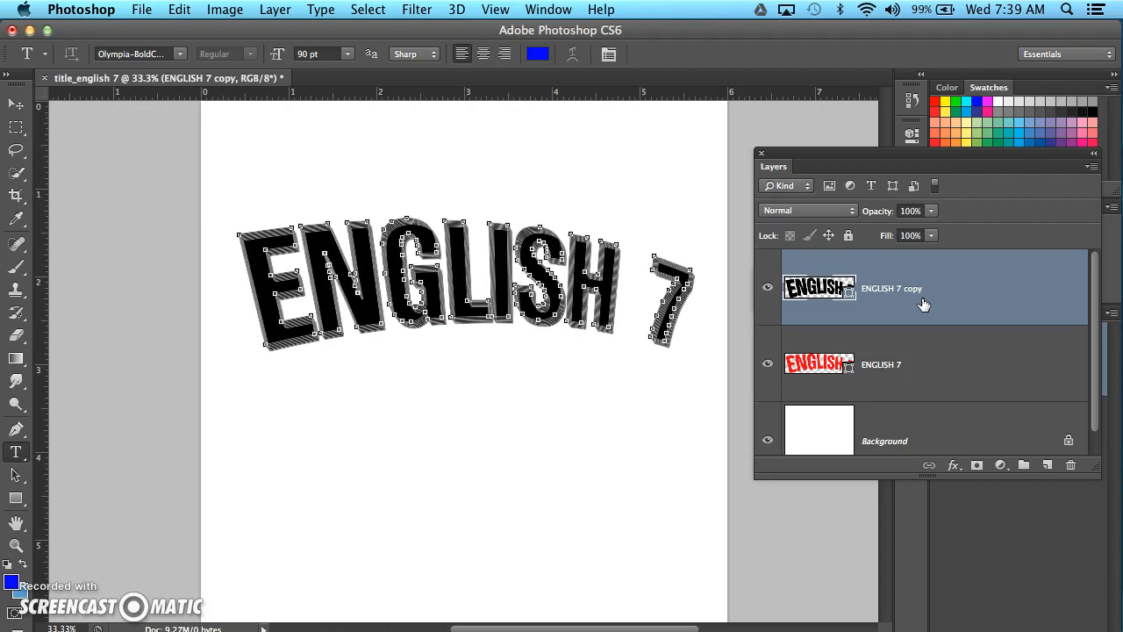
pyautogui.press('alt+super+Left')
pyautogui.press('alt+super+Up')
pyautogui.press('alt+super+Left')
pyautogui.press('alt+super+Up')
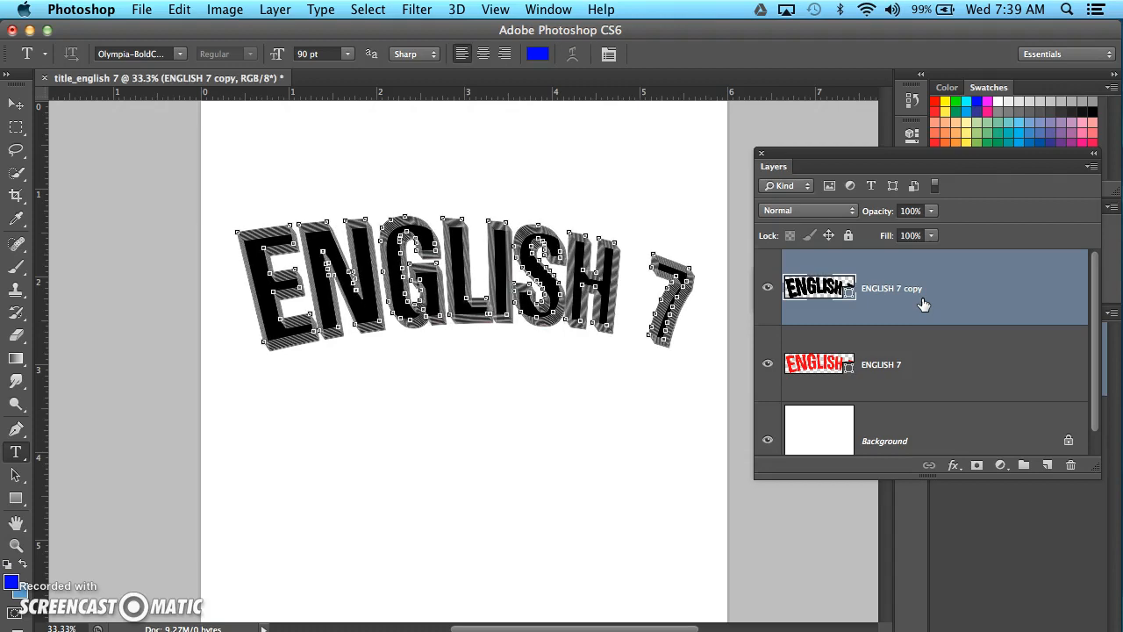
pyautogui.press('alt+super+Left')
pyautogui.press('alt+super+Up')
pyautogui.click(939, 316)
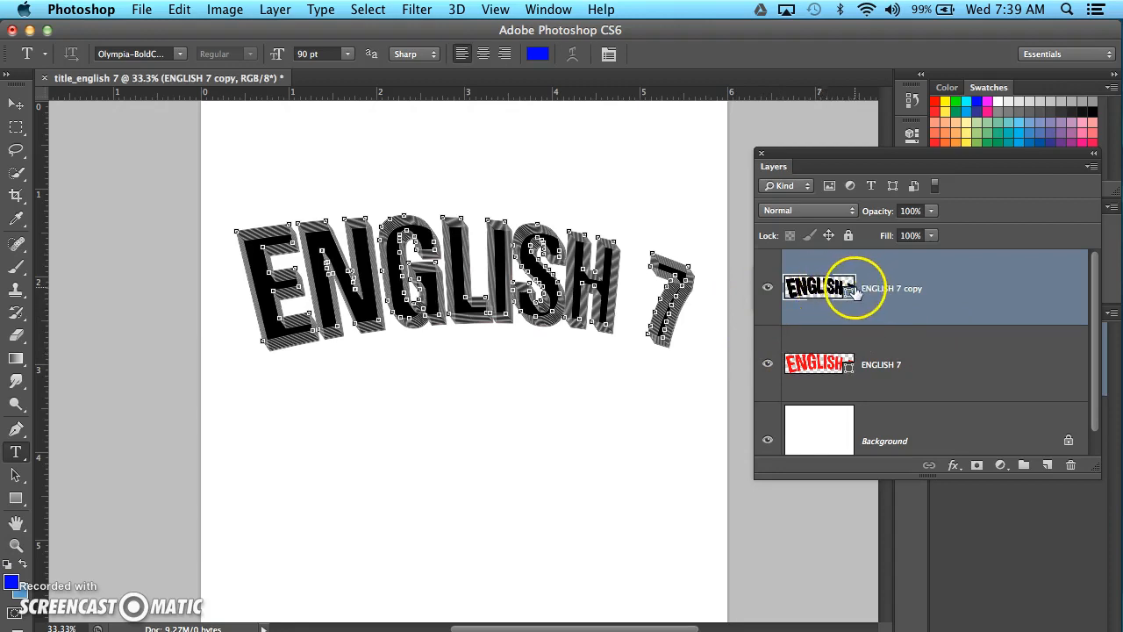
# Move the red ENGLISH 7 layer above the ENGLISH 7 copy layer and hide the Background layer.
pyautogui.click(877, 371)
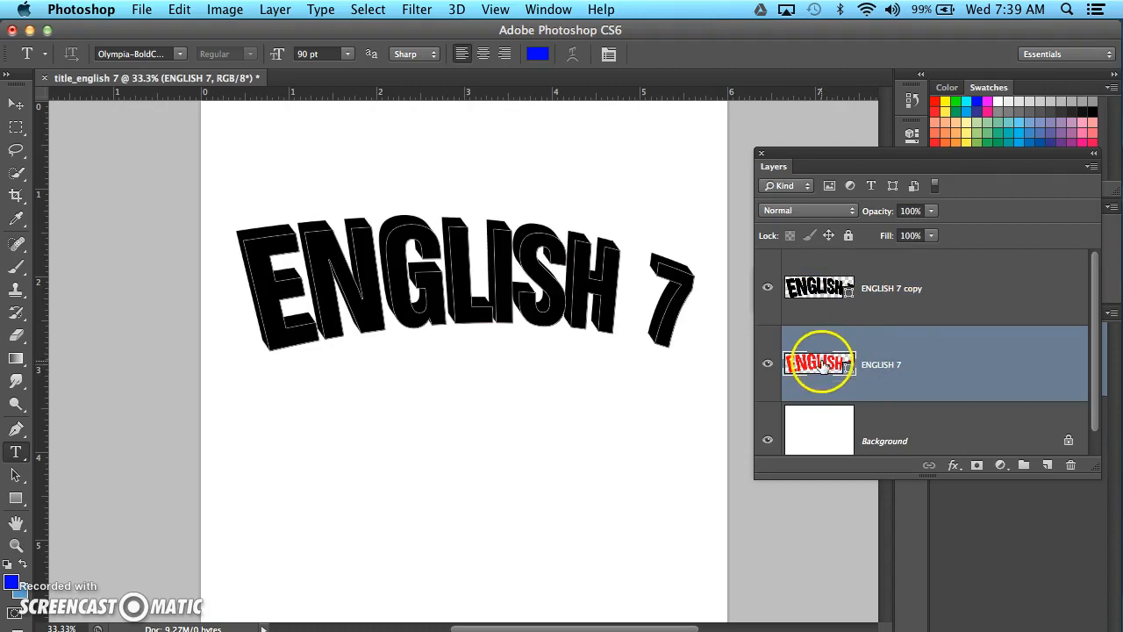
pyautogui.click(919, 369)
pyautogui.moveTo(919, 372); pyautogui.dragTo(914, 283)
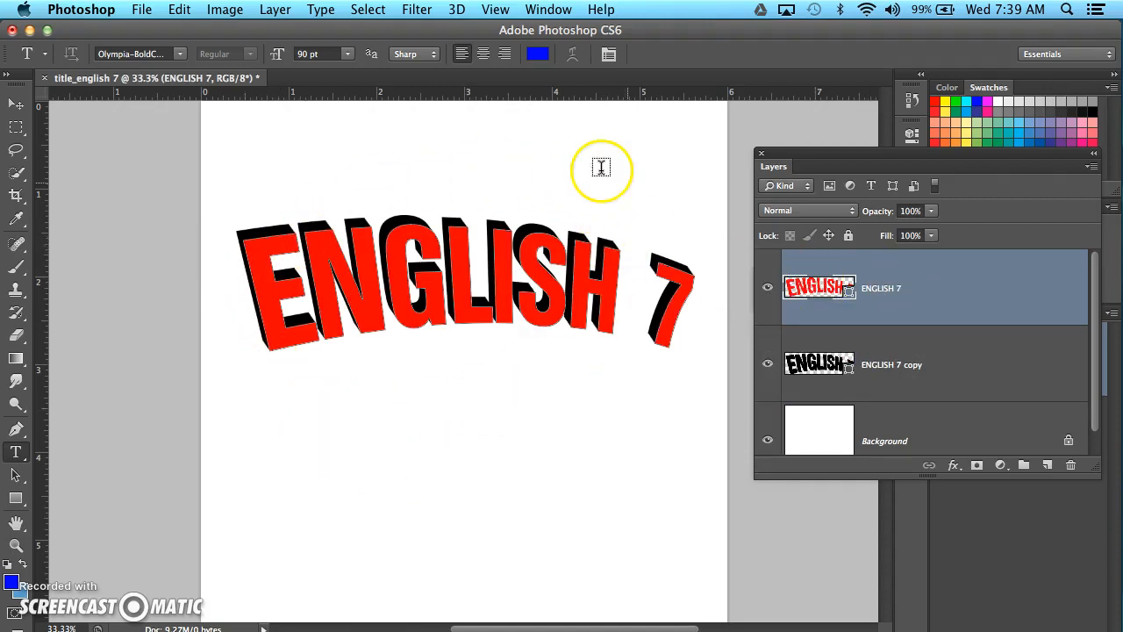
pyautogui.click(768, 439)
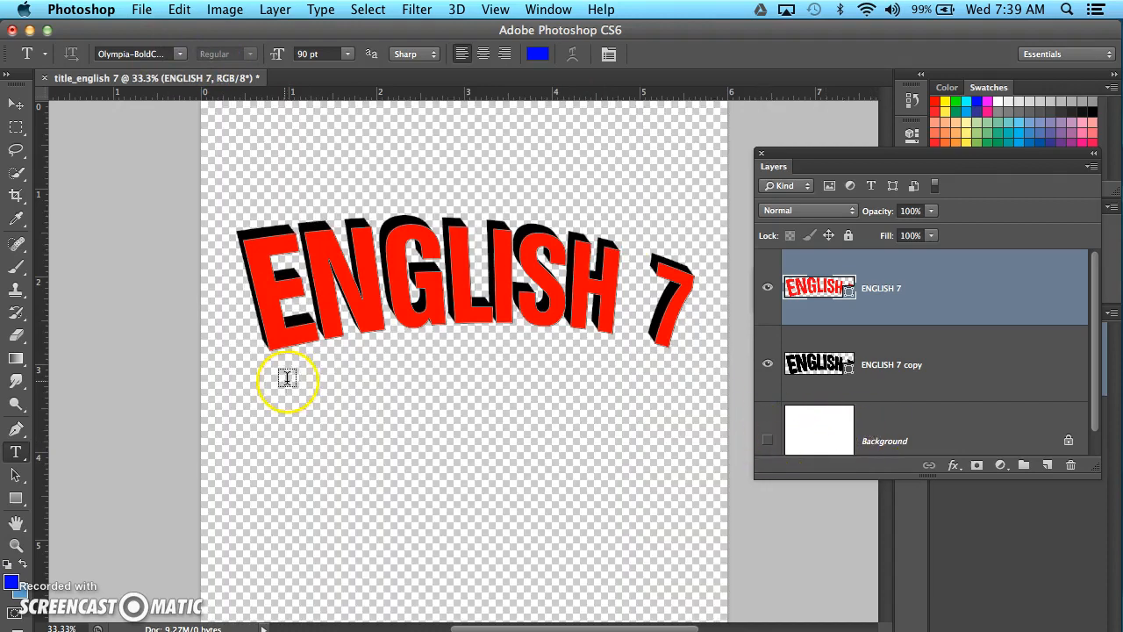
# Save the document to the Desktop as title_english 7.psd in Photoshop format with layers.
pyautogui.click(140, 10)
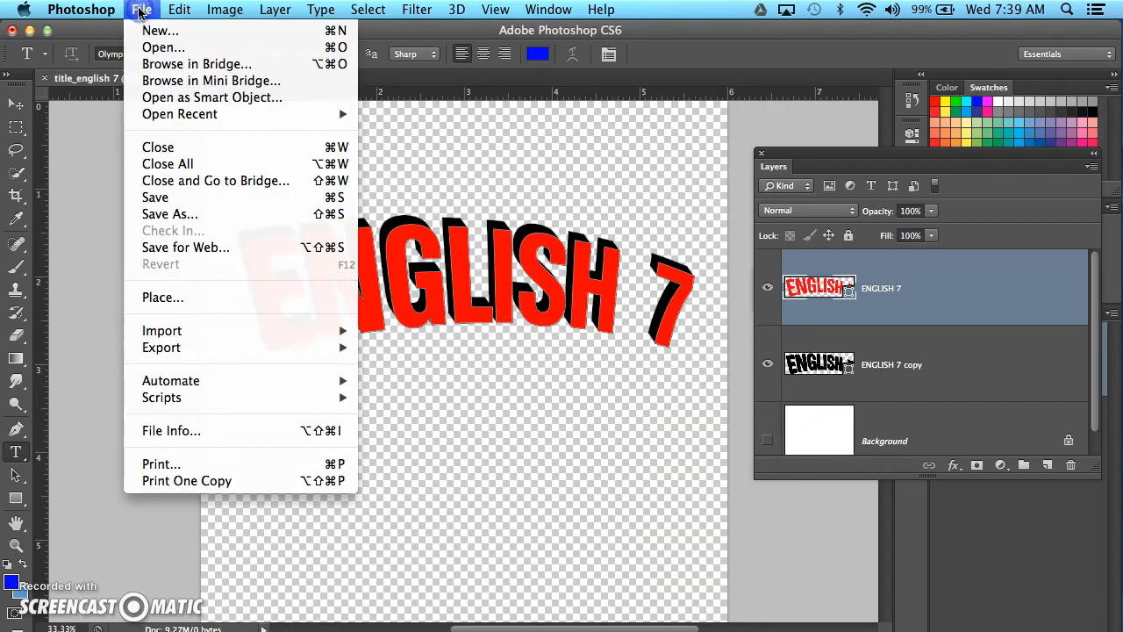
pyautogui.click(180, 216)
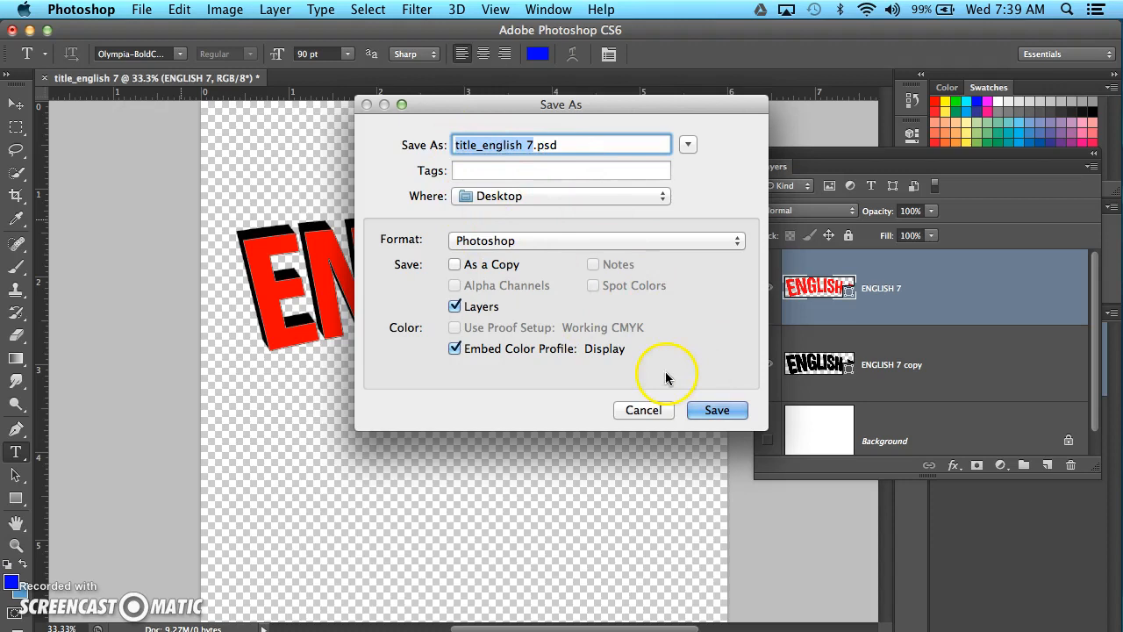
pyautogui.click(716, 410)
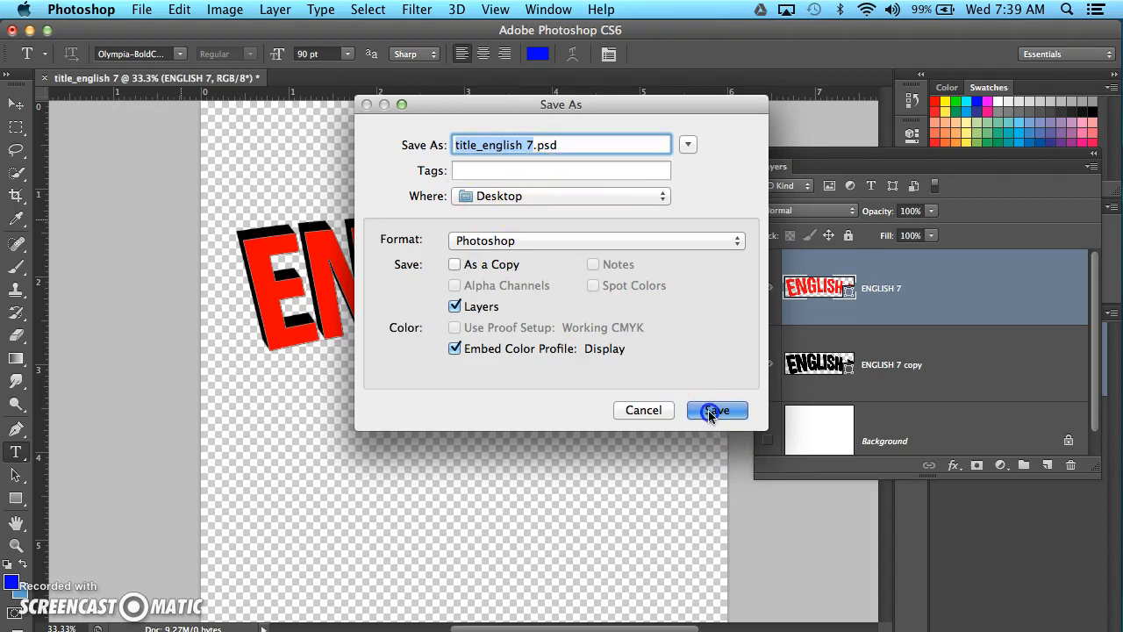
pyautogui.click(697, 248)
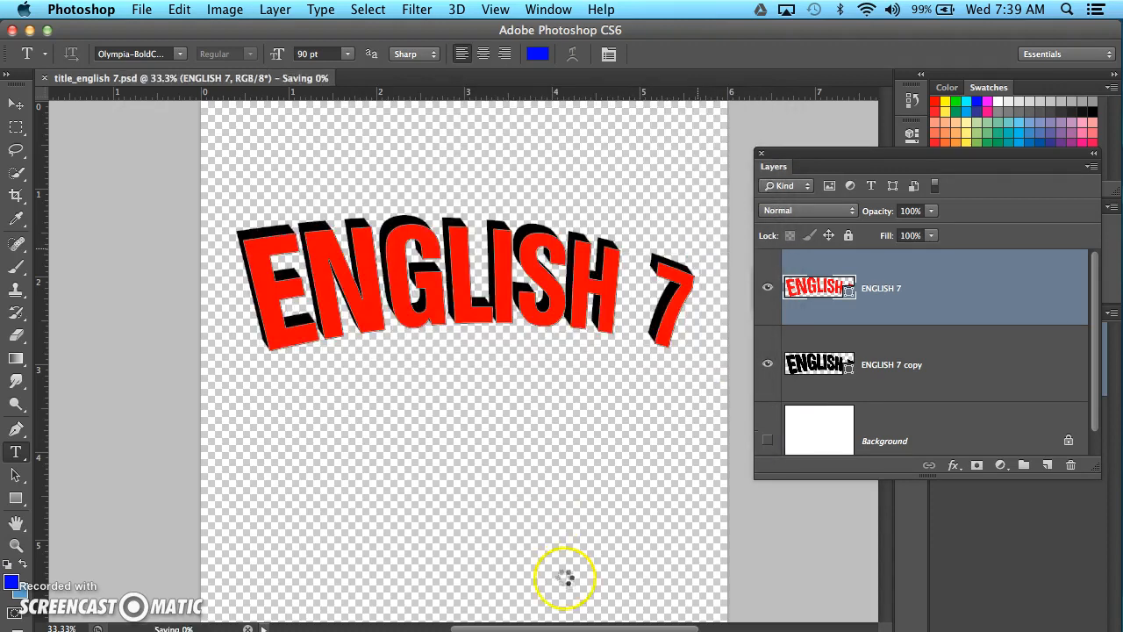
# Switch to InDesign and undo the latest changes in the Untitled-1.indd comic layout.
pyautogui.press('super+Tab')
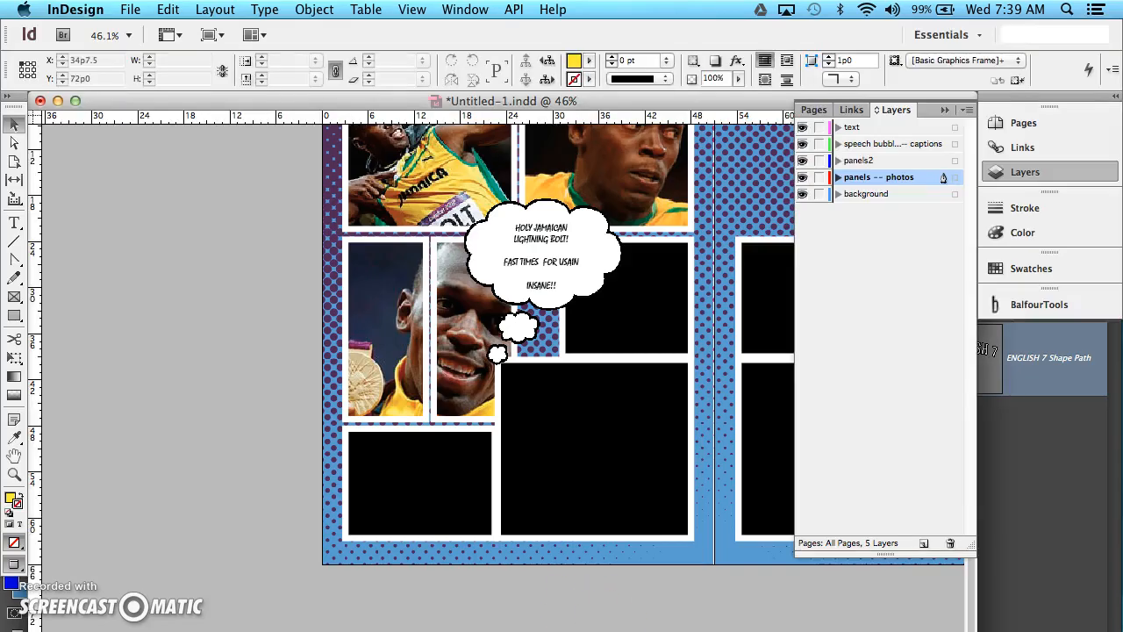
pyautogui.click(678, 557)
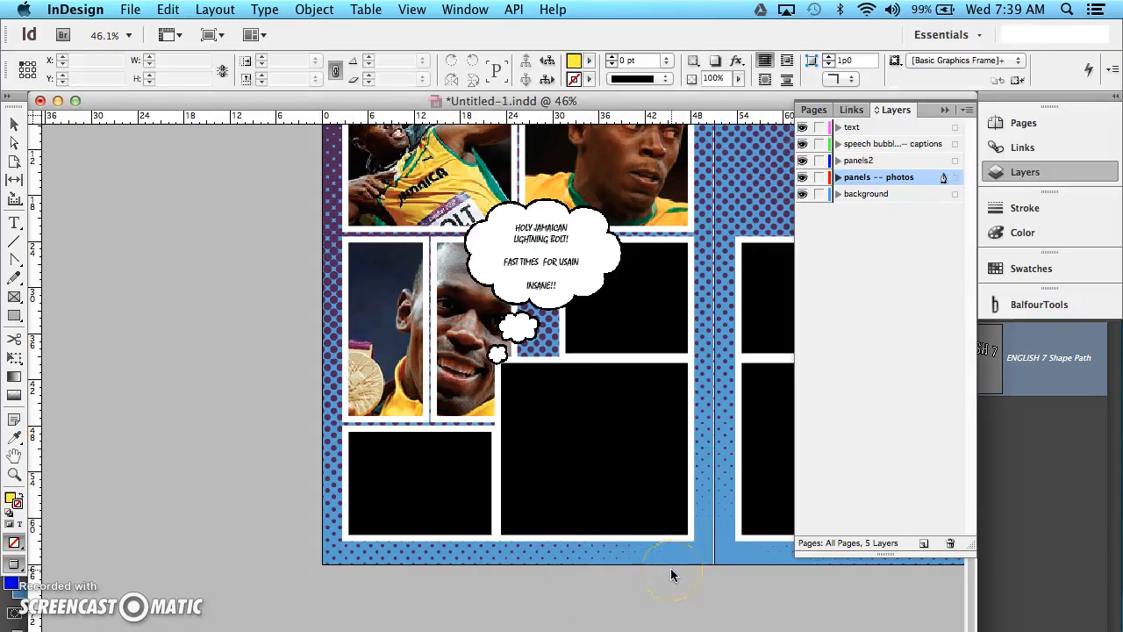
pyautogui.press('super+z')
pyautogui.press('super+z')
pyautogui.press('super+z')
# Delete the black photo panel in the upper-left corner of the right-hand page.
pyautogui.hscroll(6, 503, 338)
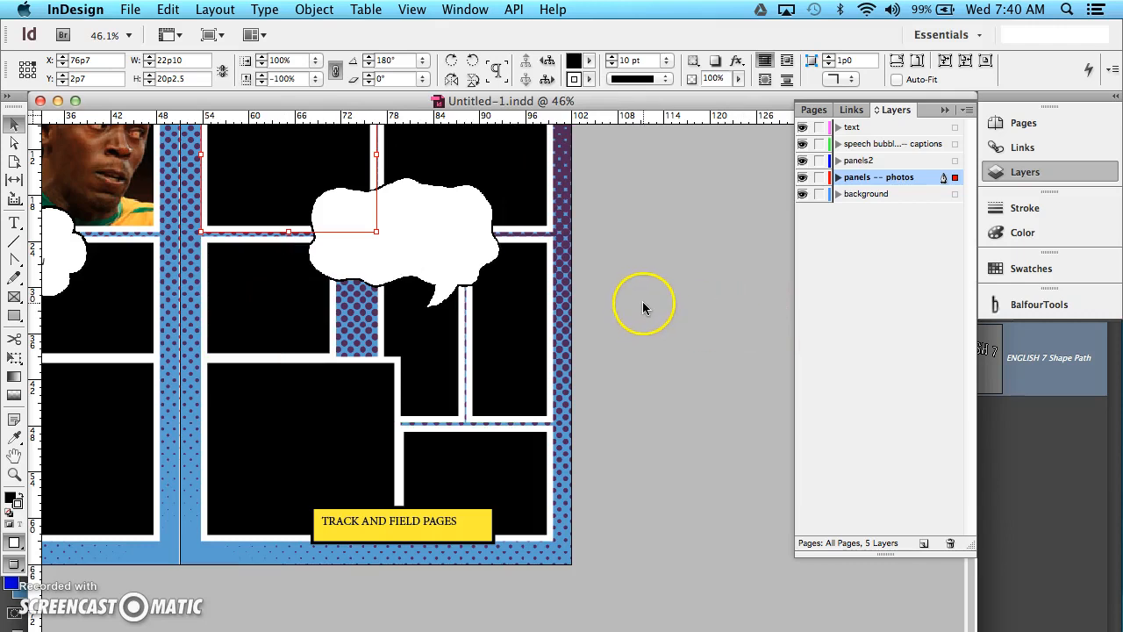
pyautogui.hscroll(-1, 645, 307)
pyautogui.press('super+minus')
pyautogui.press('super+minus')
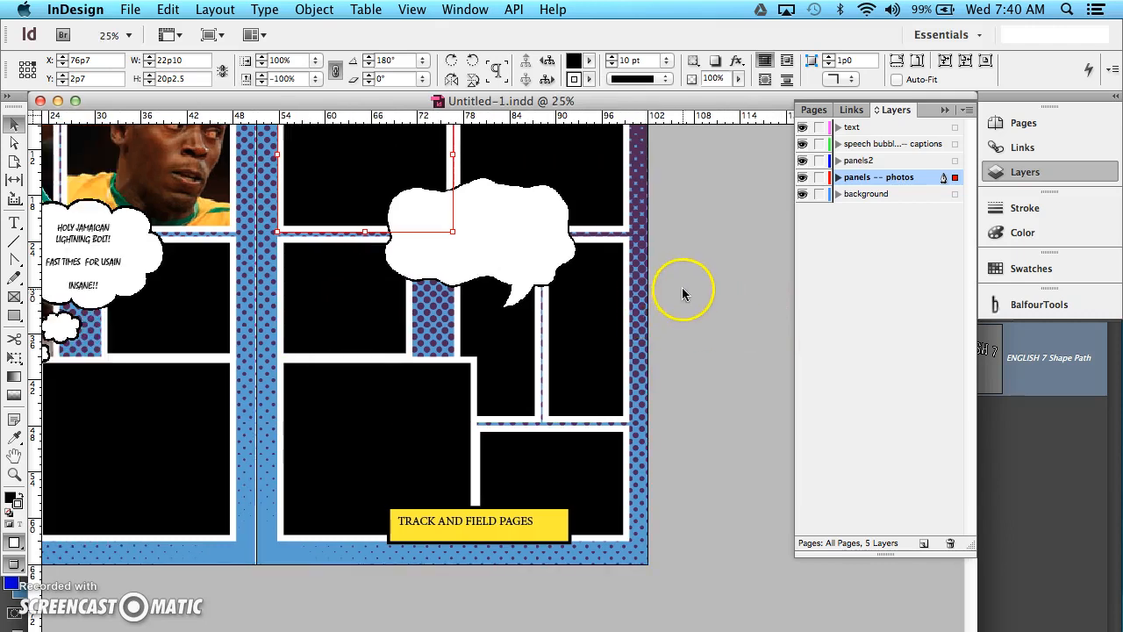
pyautogui.press('super+equal')
pyautogui.press('super+equal')
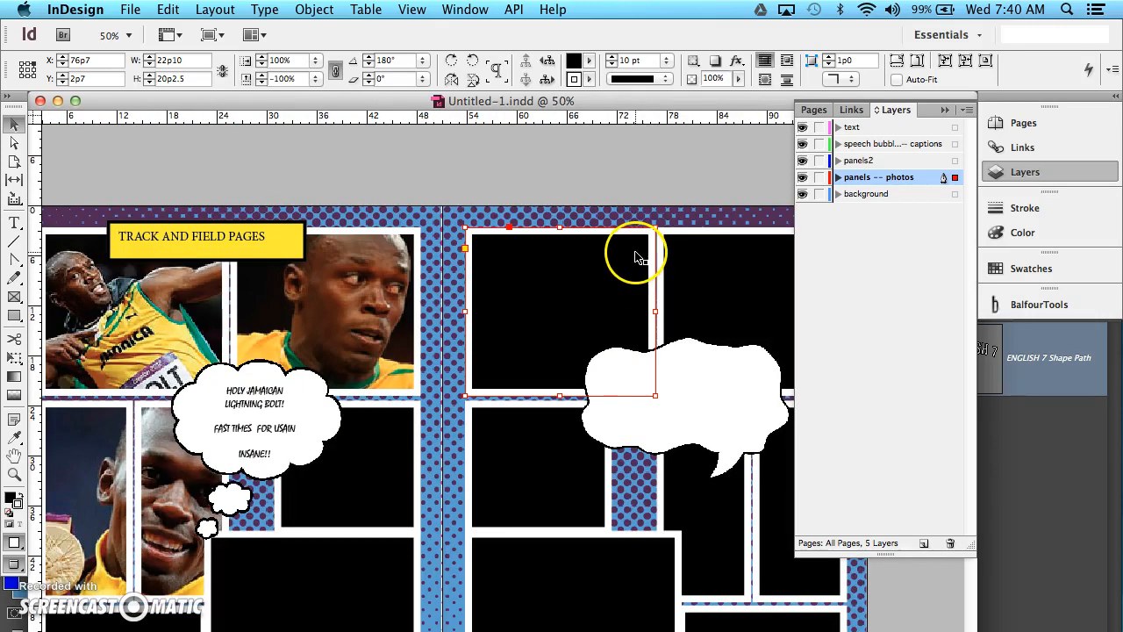
pyautogui.press('super+minus')
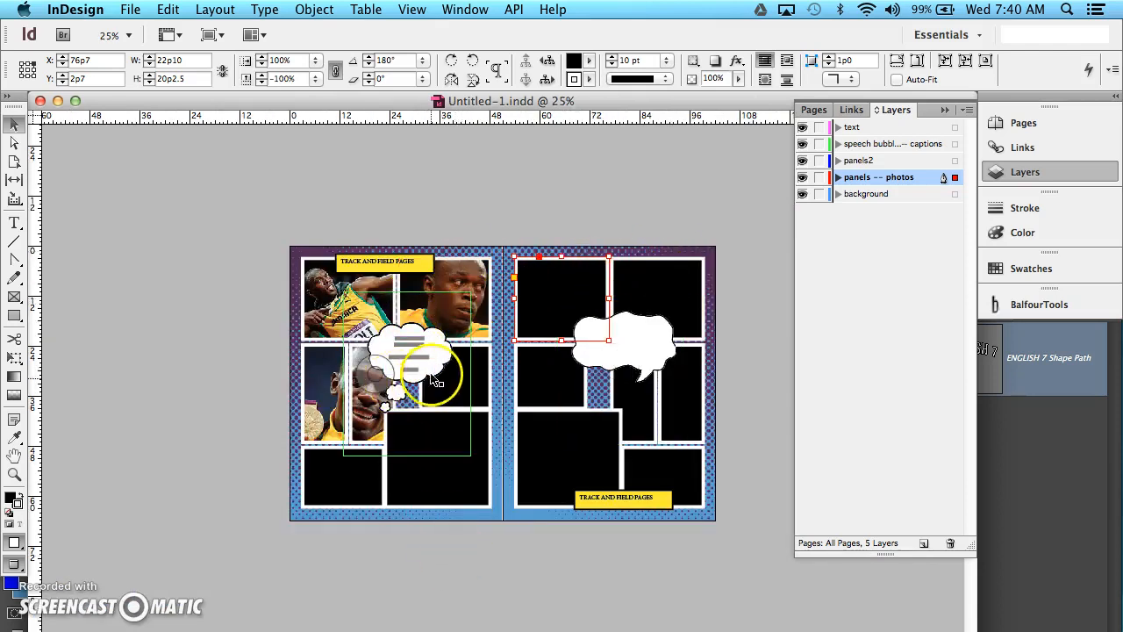
pyautogui.click(318, 486)
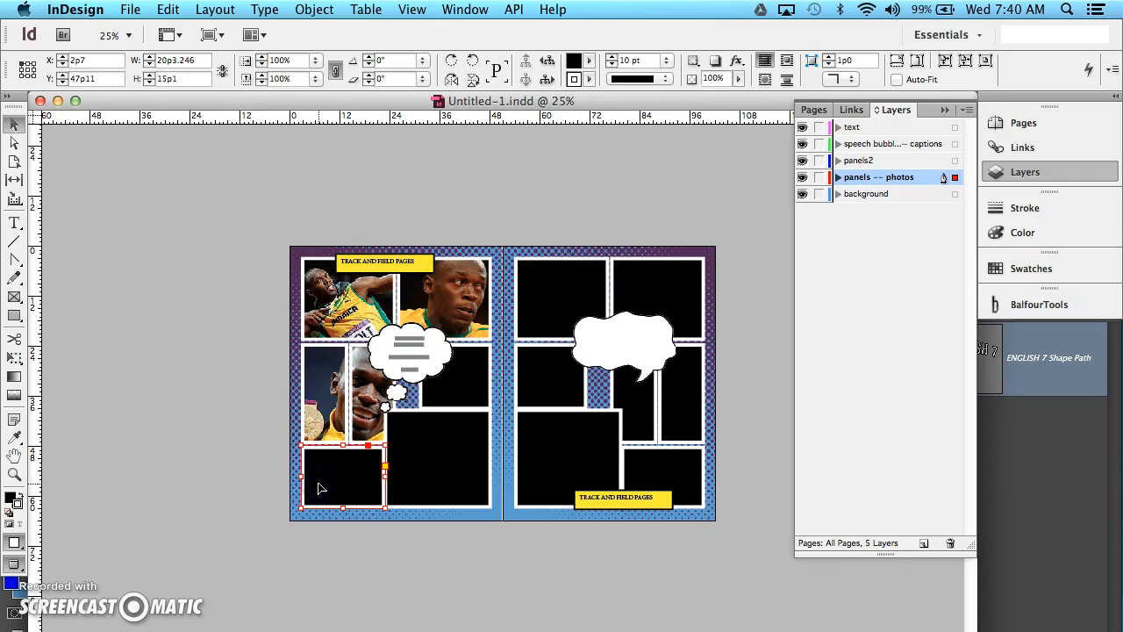
pyautogui.click(544, 287)
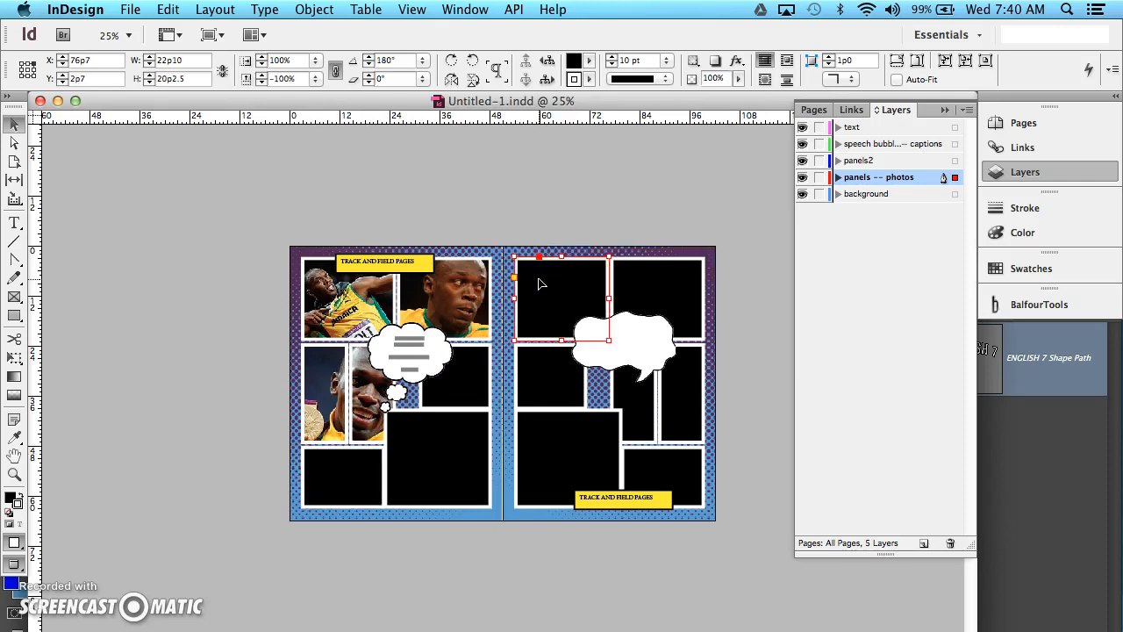
pyautogui.press('Delete')
pyautogui.click(440, 248)
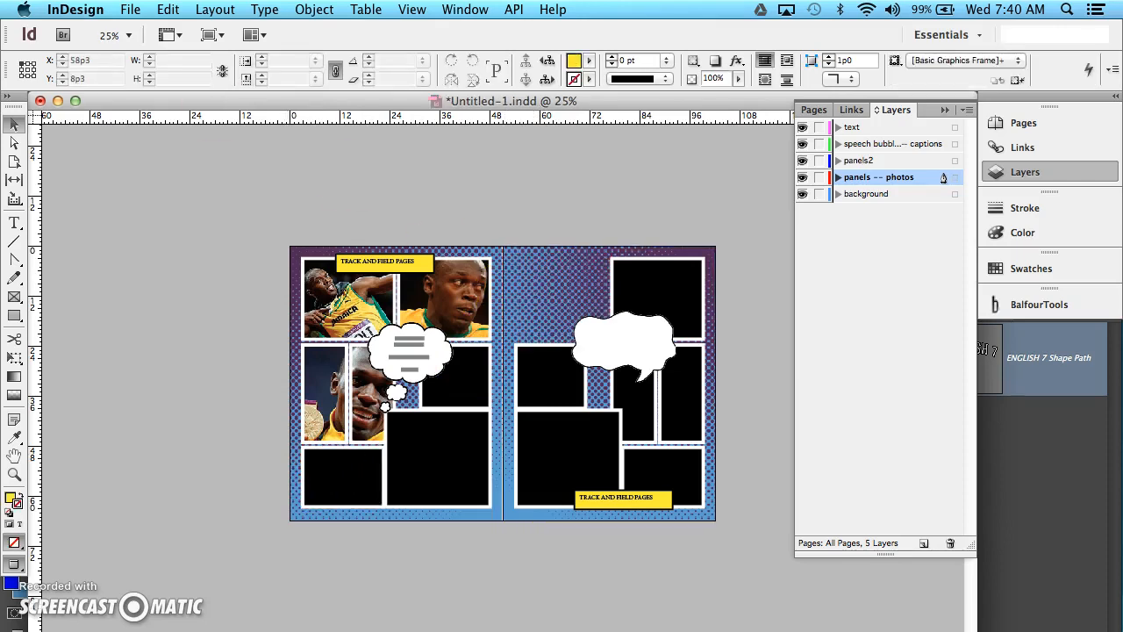
# Place title_english 7.psd from the Desktop into the empty upper-left area of the right-hand page.
pyautogui.click(129, 10)
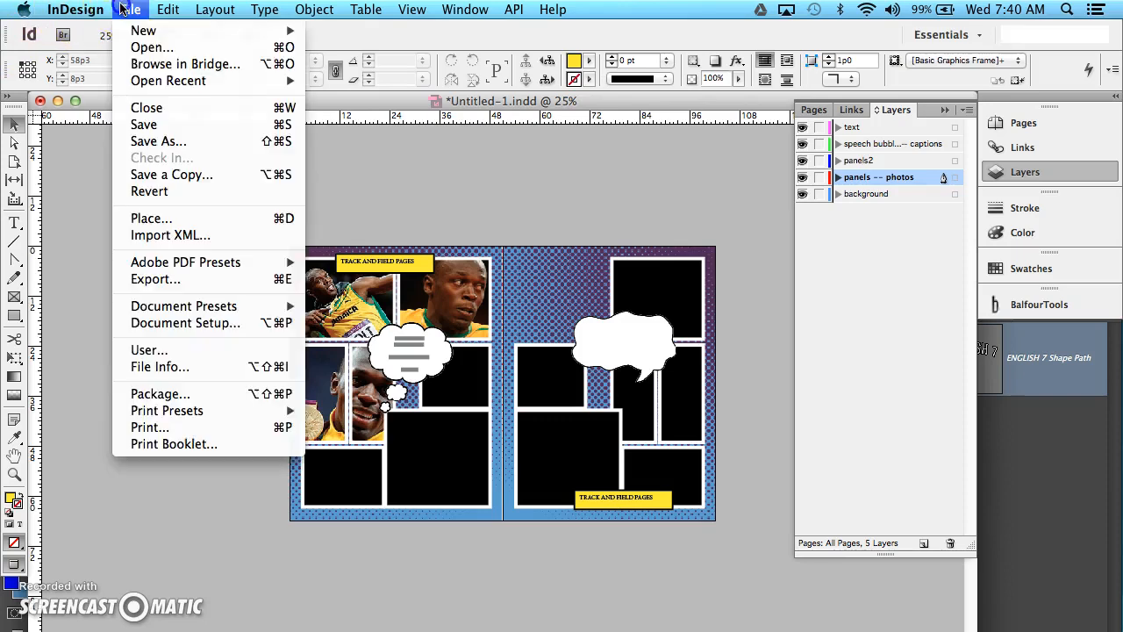
pyautogui.click(151, 218)
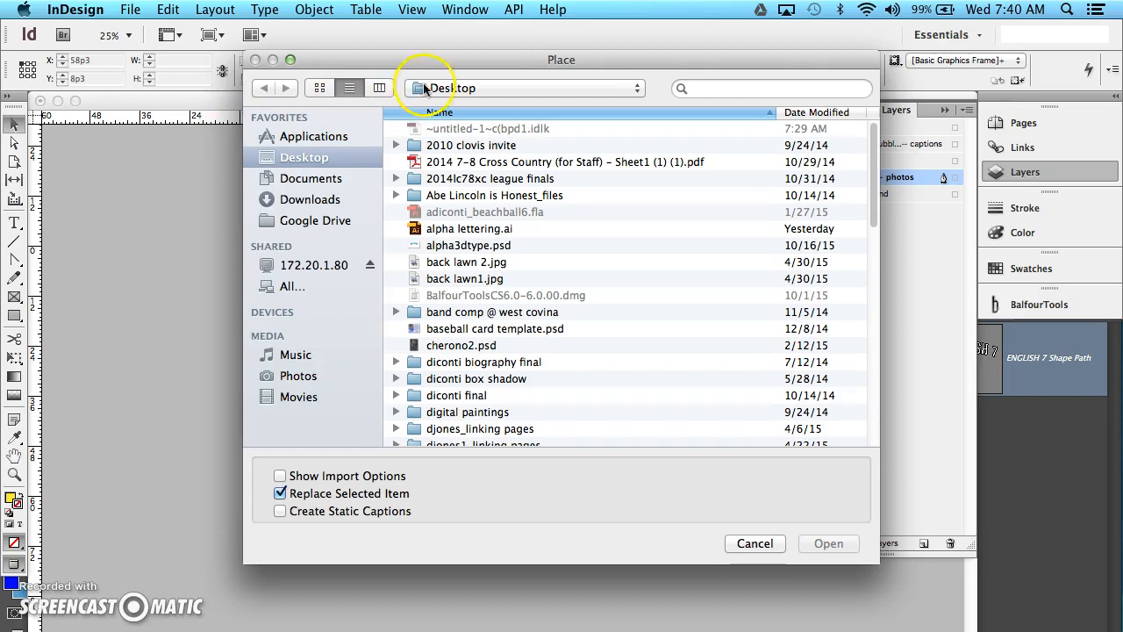
pyautogui.click(452, 328)
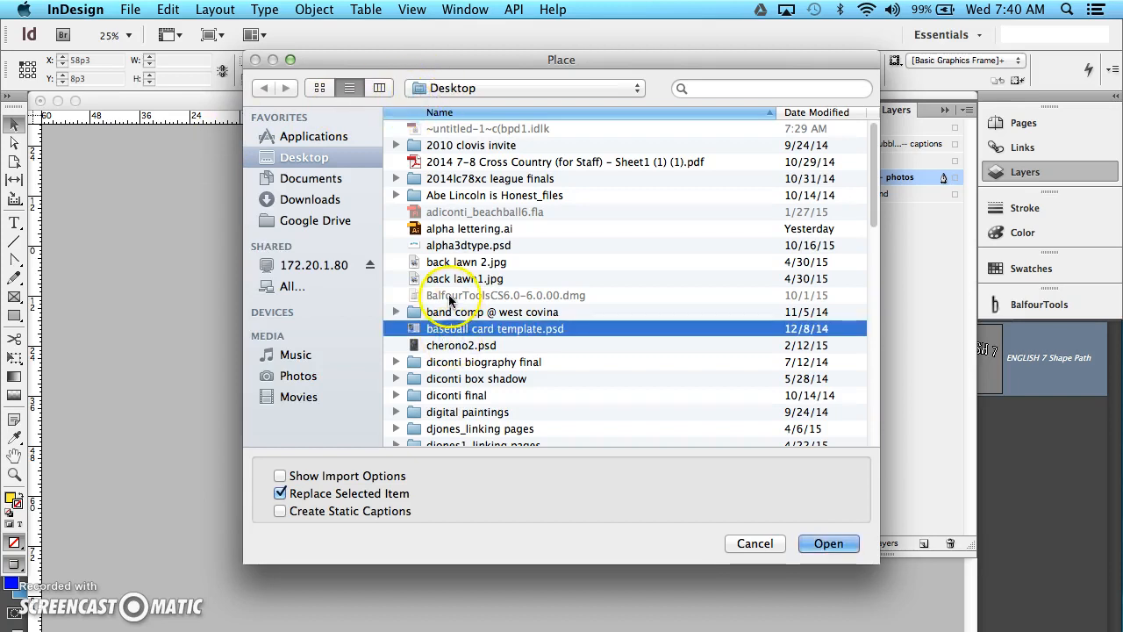
pyautogui.scroll(-15, 430, 388)
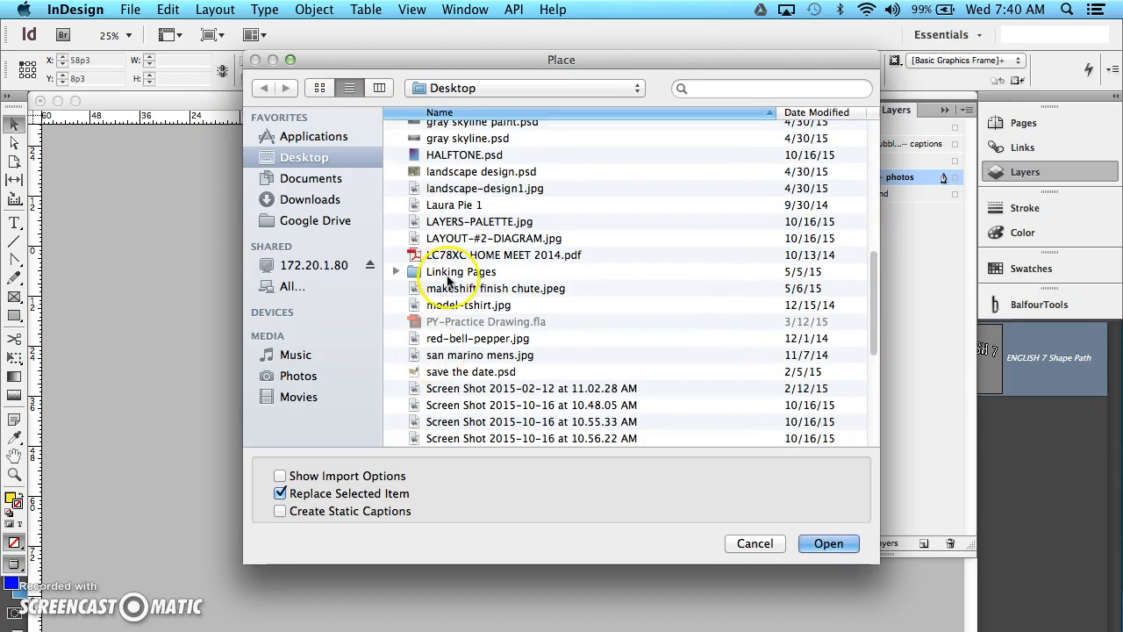
pyautogui.scroll(-10, 447, 281)
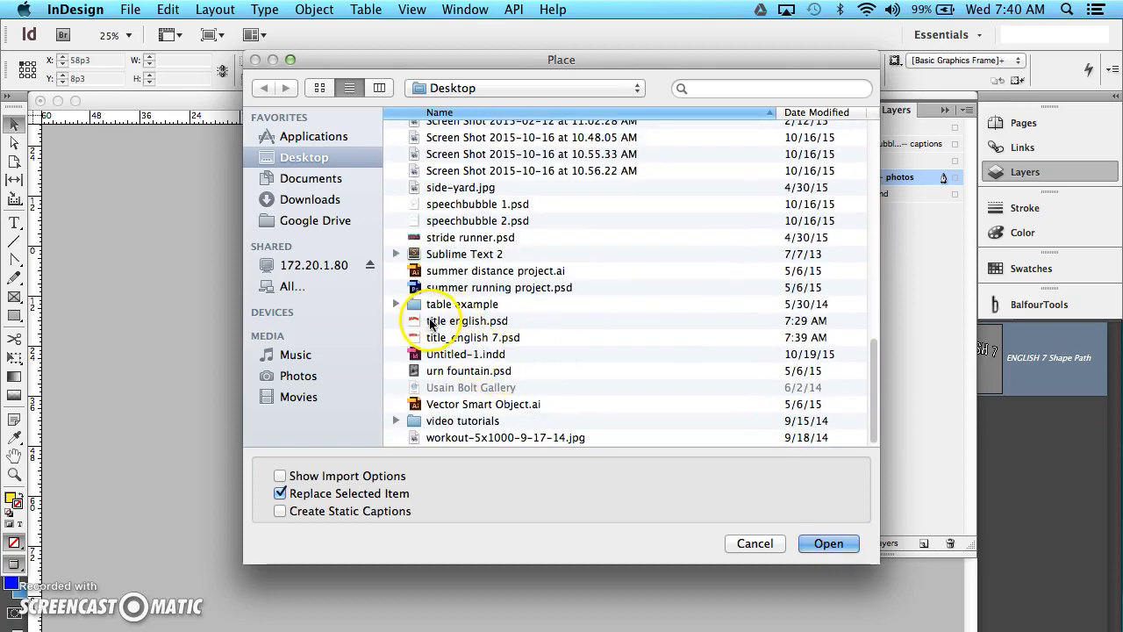
pyautogui.click(454, 341)
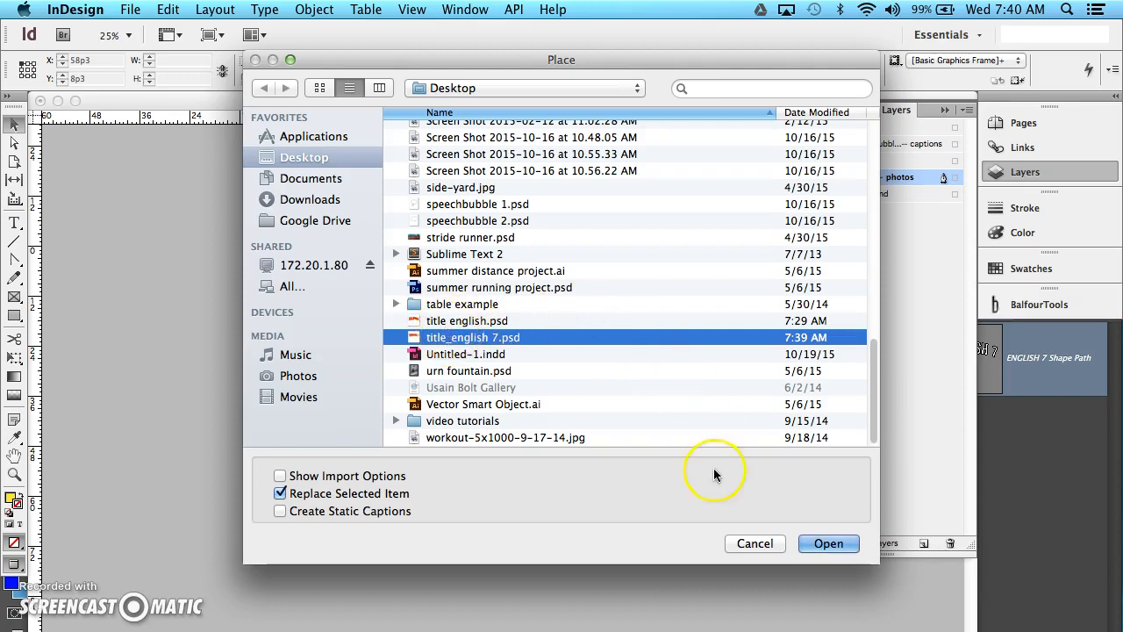
pyautogui.click(825, 545)
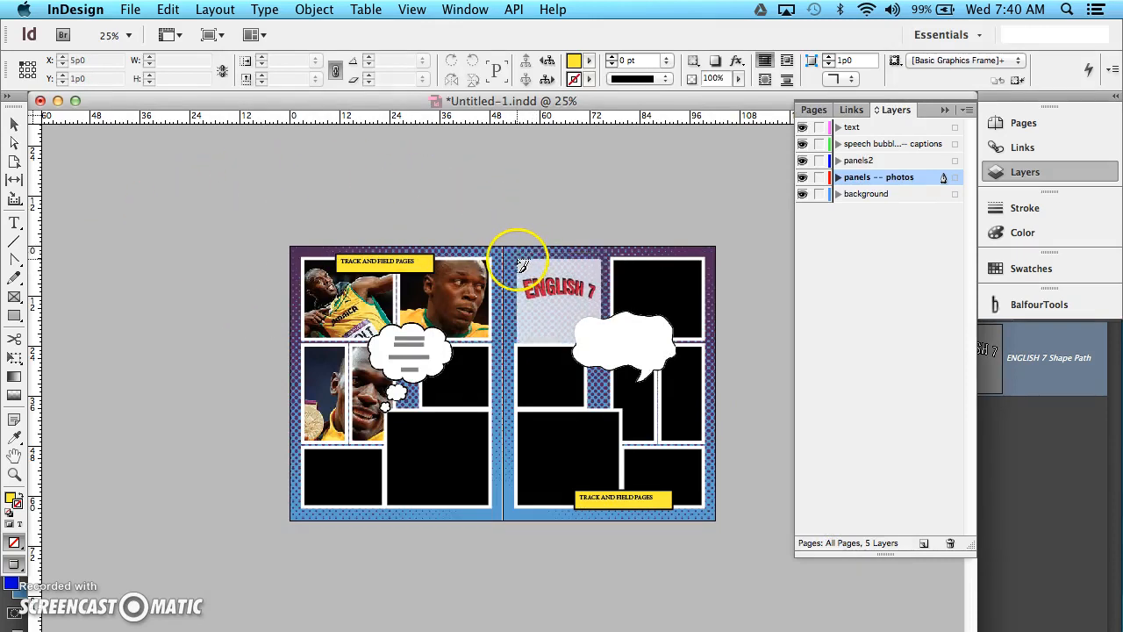
pyautogui.click(517, 262)
pyautogui.click(551, 312)
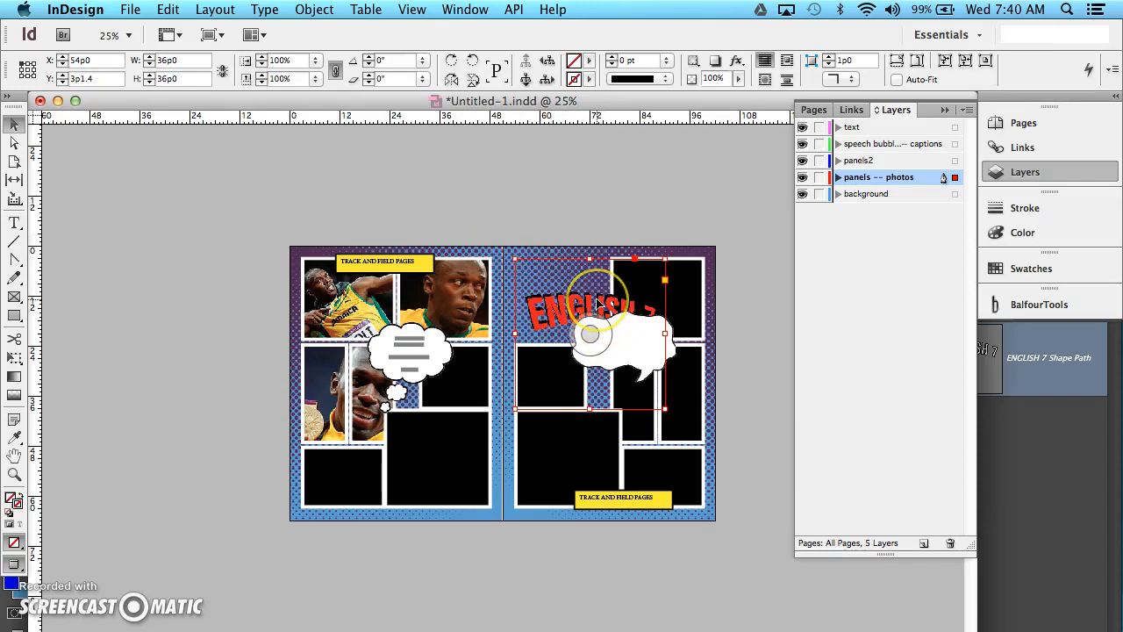
# Shrink the ENGLISH 7 title frame to about 24p0 wide by 23p8.7 high and fit its content proportionally.
pyautogui.press('super+equal')
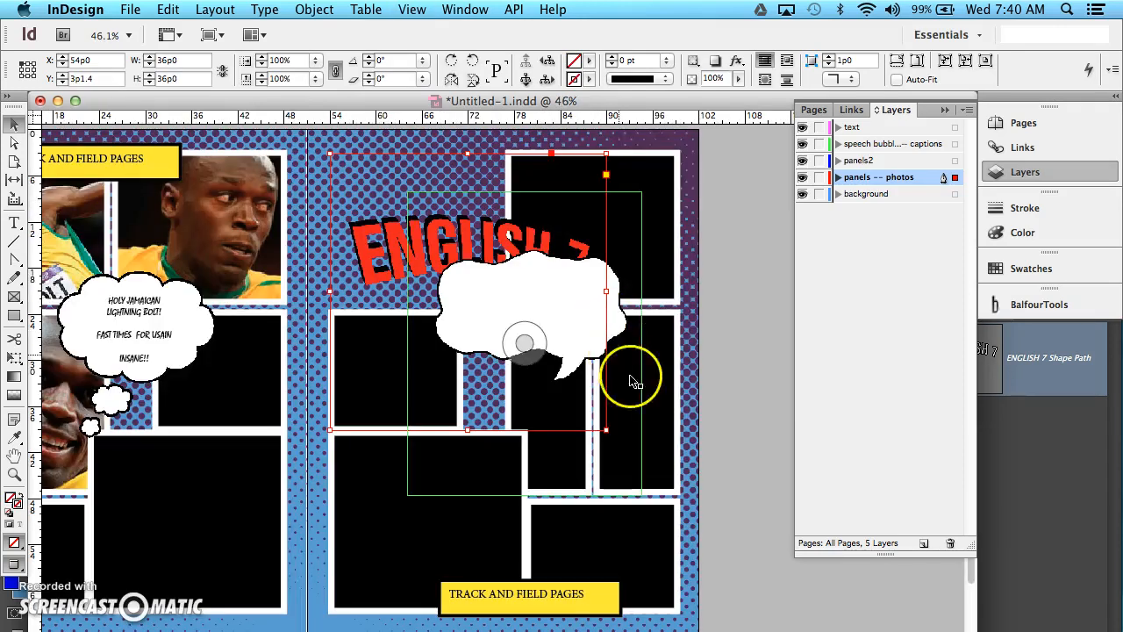
pyautogui.moveTo(605, 434); pyautogui.dragTo(516, 332)
pyautogui.rightClick(487, 208)
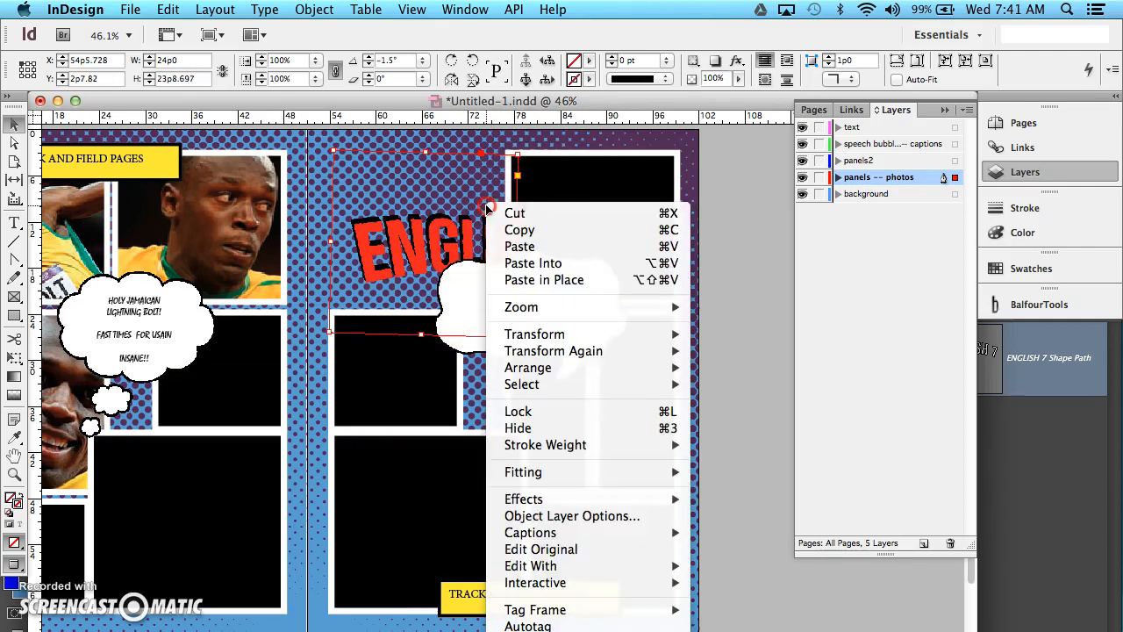
pyautogui.moveTo(631, 471)
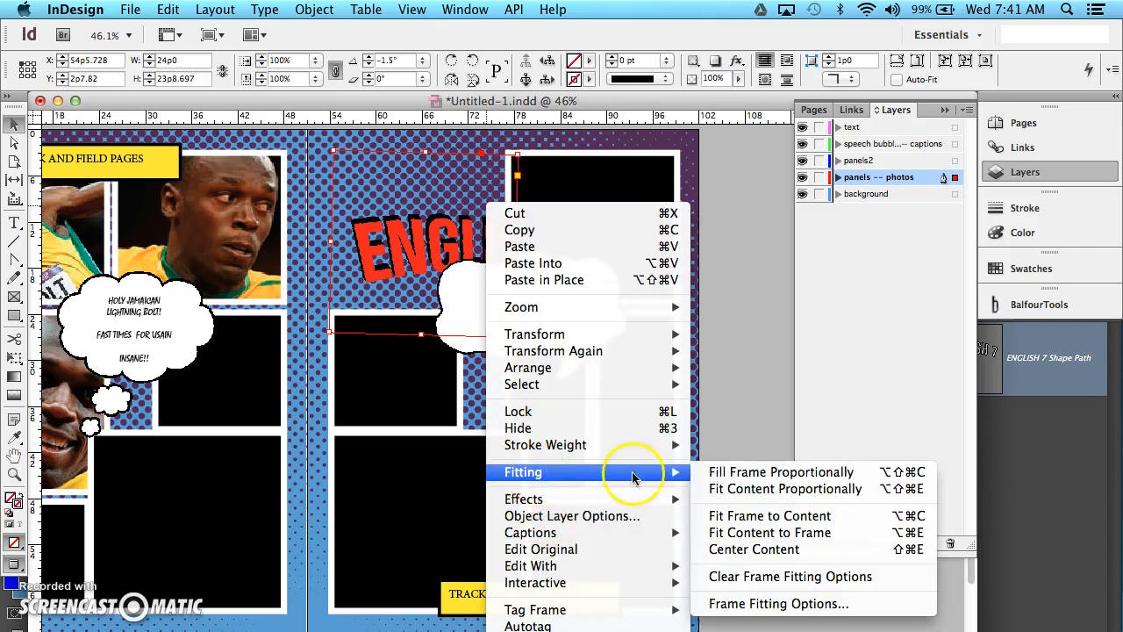
pyautogui.click(755, 491)
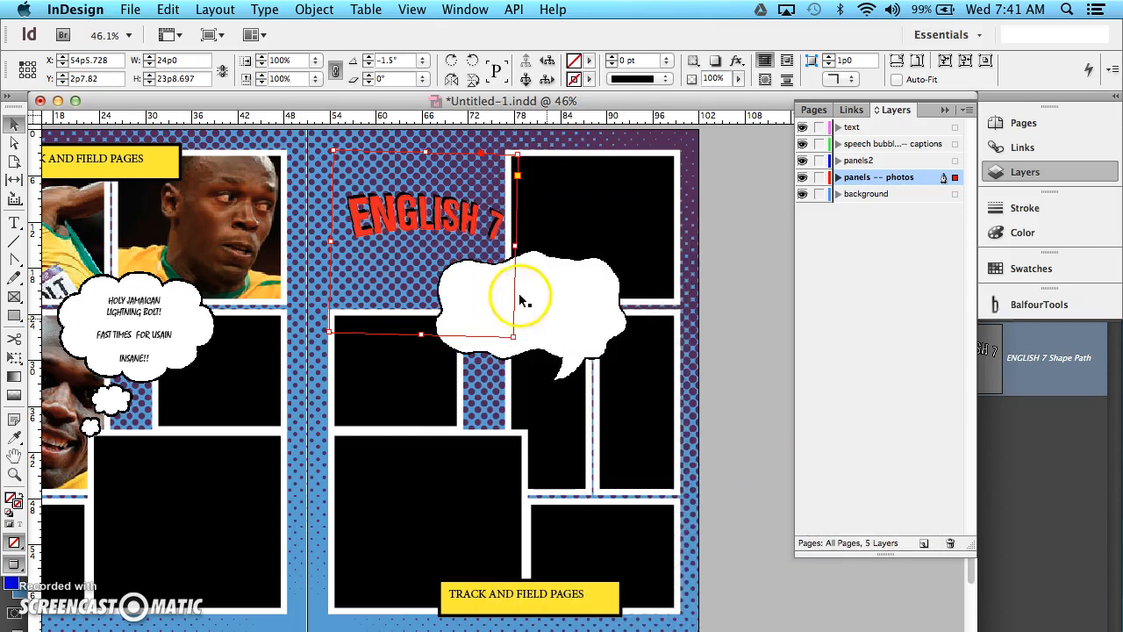
# Rotate the ENGLISH 7 title frame slightly to an angle of 2° within its spot on the right-hand page.
pyautogui.moveTo(521, 339); pyautogui.dragTo(529, 342)
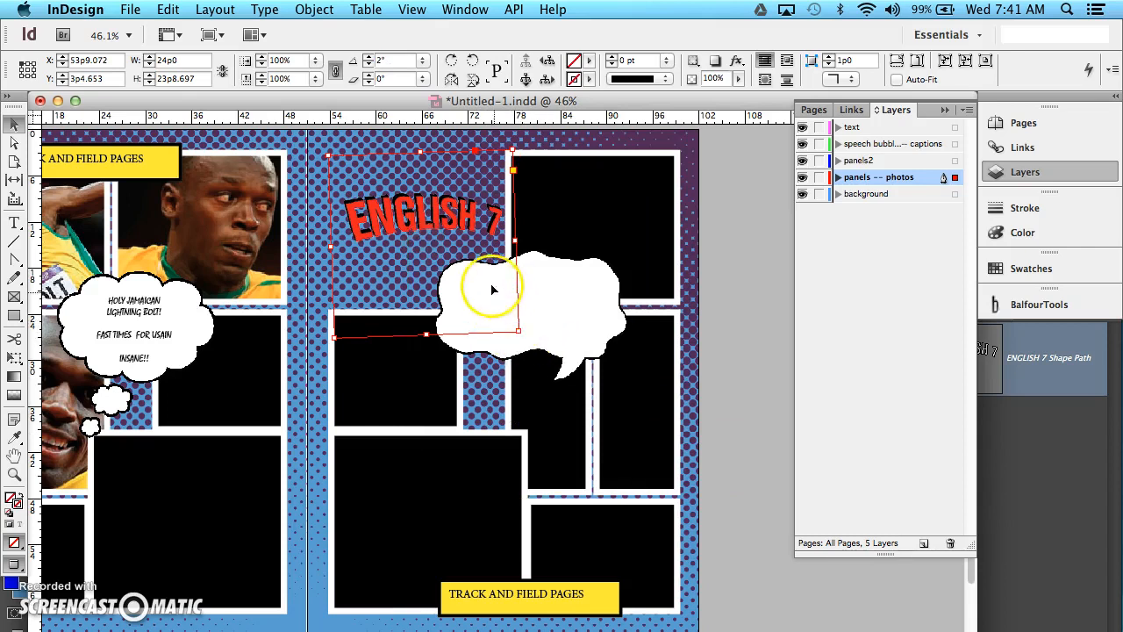
pyautogui.hscroll(3, 492, 290)
pyautogui.hscroll(-4, 301, 225)
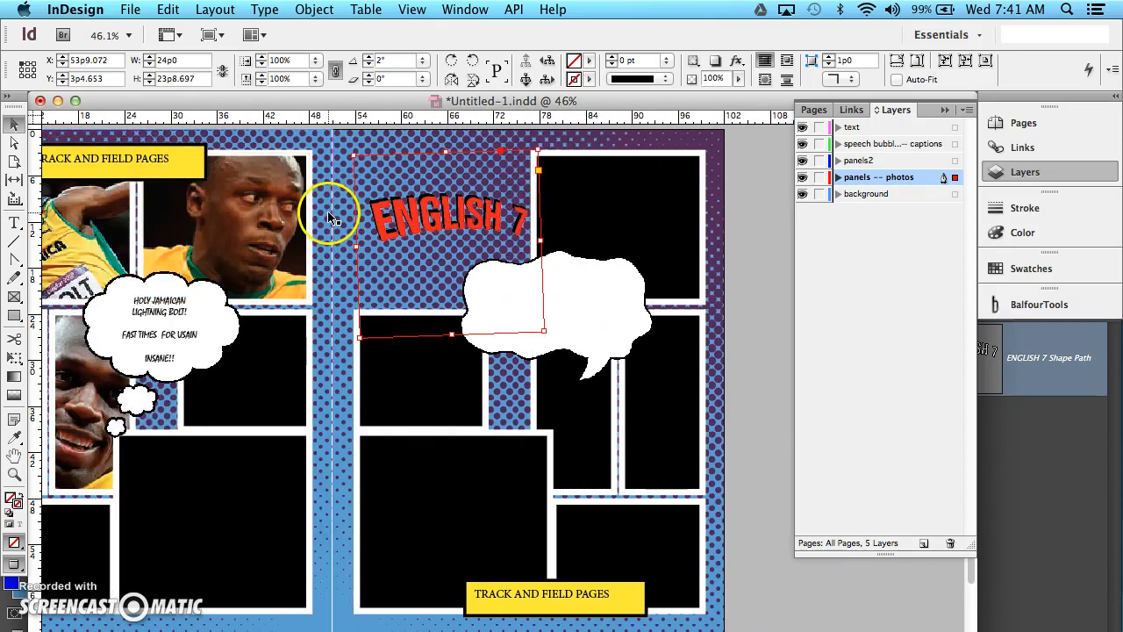
# Set the display performance of the placed ENGLISH 7 title to High Quality Display and inspect its letter edges up close.
pyautogui.scroll(-2, 330, 214)
pyautogui.scroll(2, 430, 198)
pyautogui.press('super+minus')
pyautogui.press('super+minus')
pyautogui.press('super+equal')
pyautogui.press('super+equal')
pyautogui.press('super+equal')
pyautogui.press('super+equal')
pyautogui.press('super+equal')
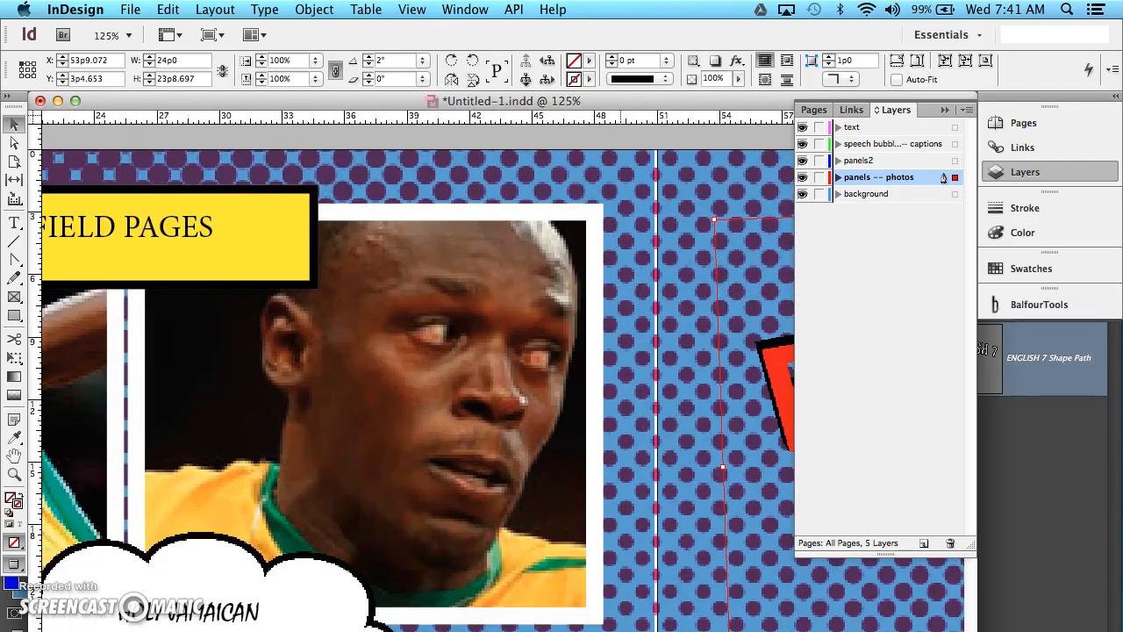
pyautogui.hscroll(10, 572, 483)
pyautogui.press('super+equal')
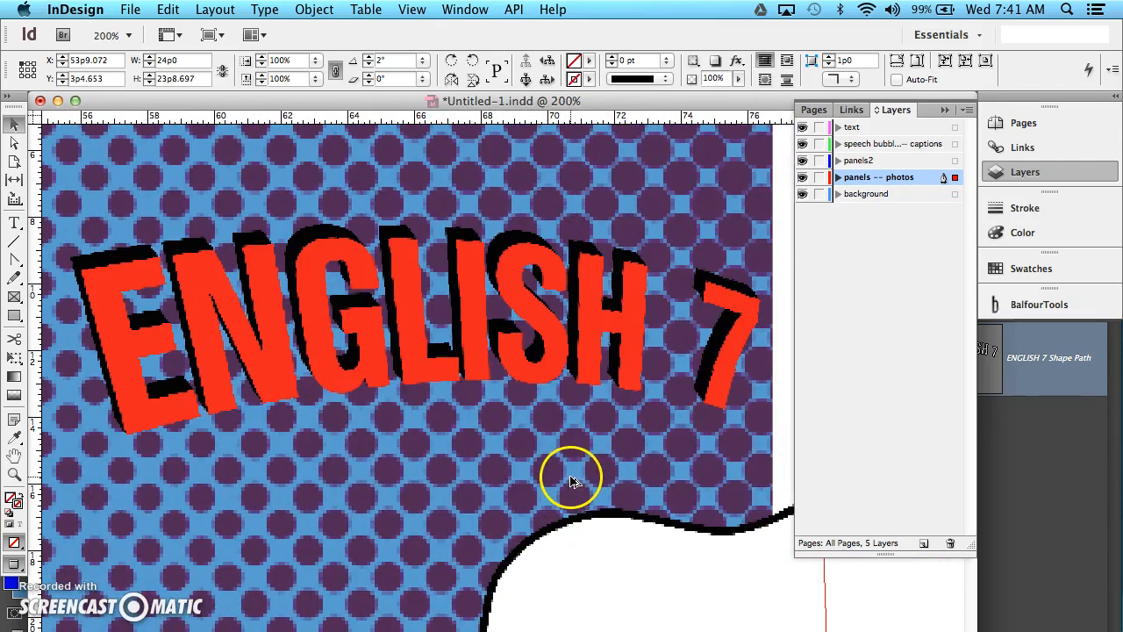
pyautogui.press('super+equal')
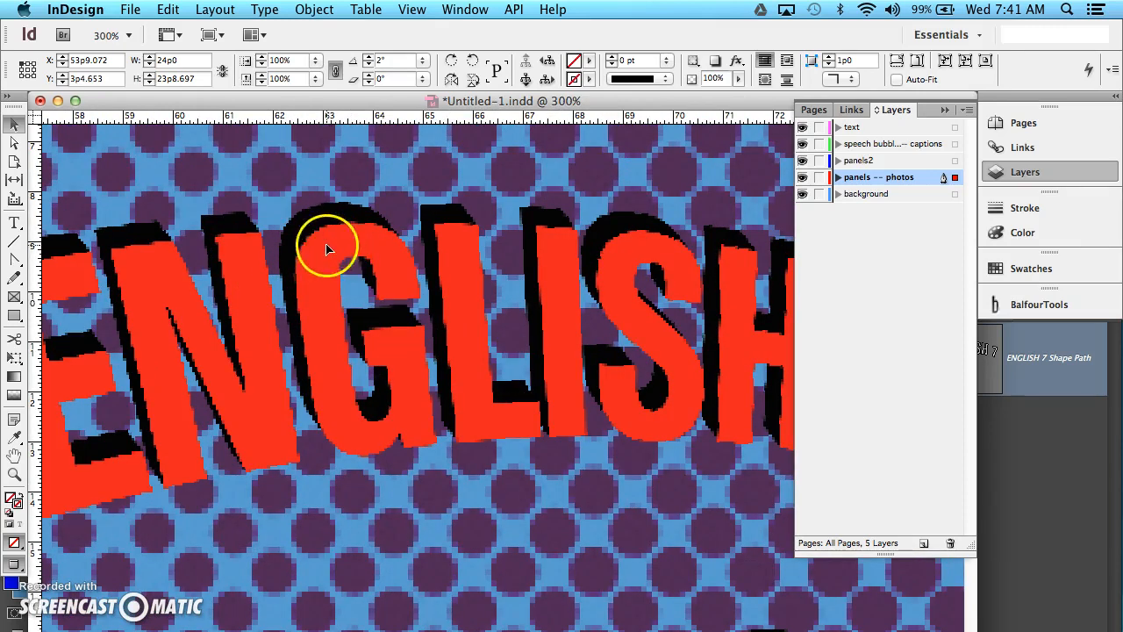
pyautogui.rightClick(227, 195)
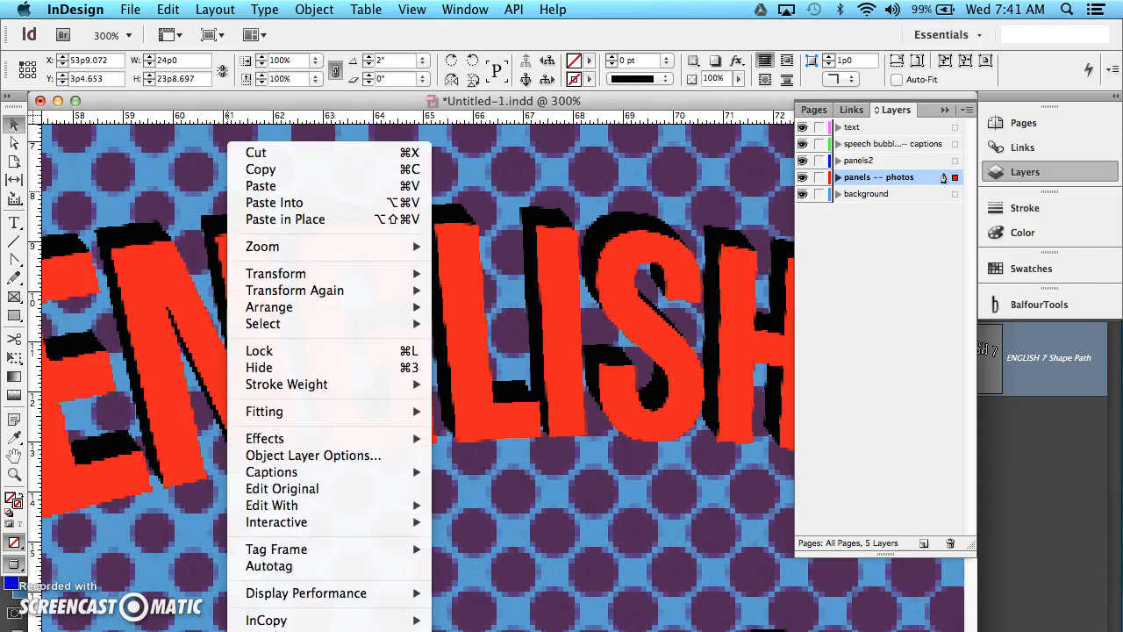
pyautogui.click(334, 595)
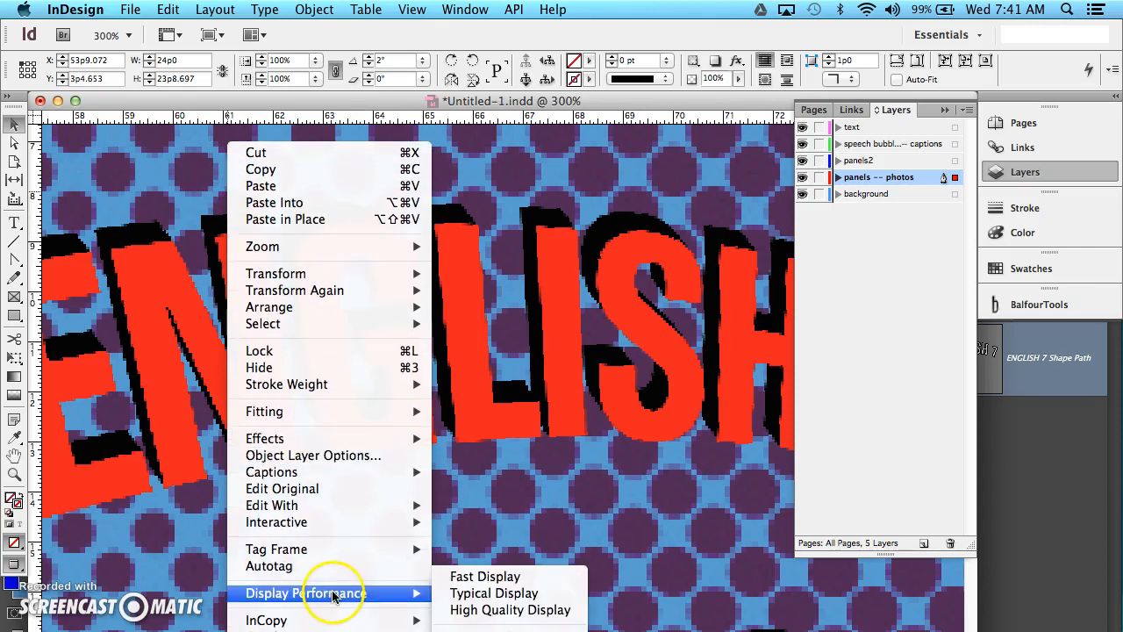
pyautogui.click(500, 619)
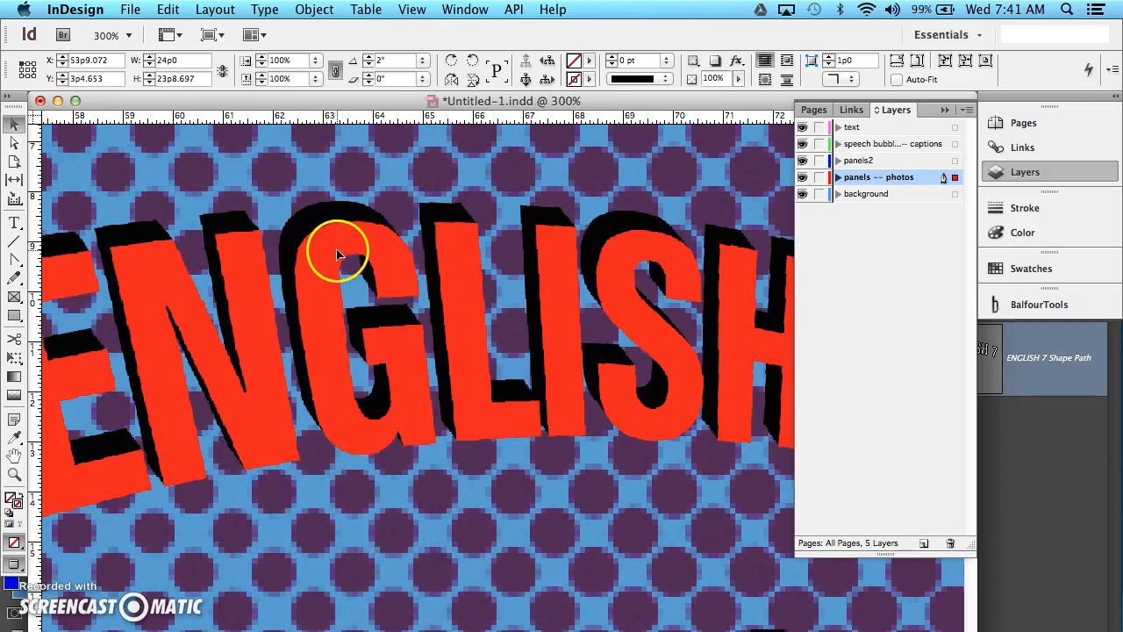
pyautogui.scroll(1, 336, 254)
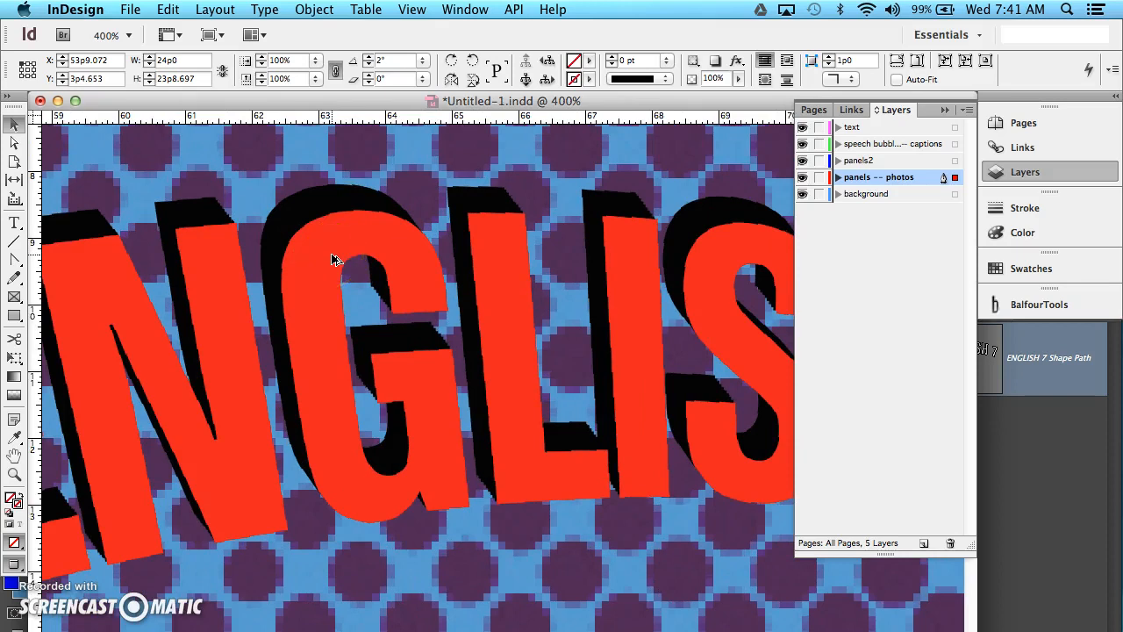
pyautogui.scroll(-2, 336, 260)
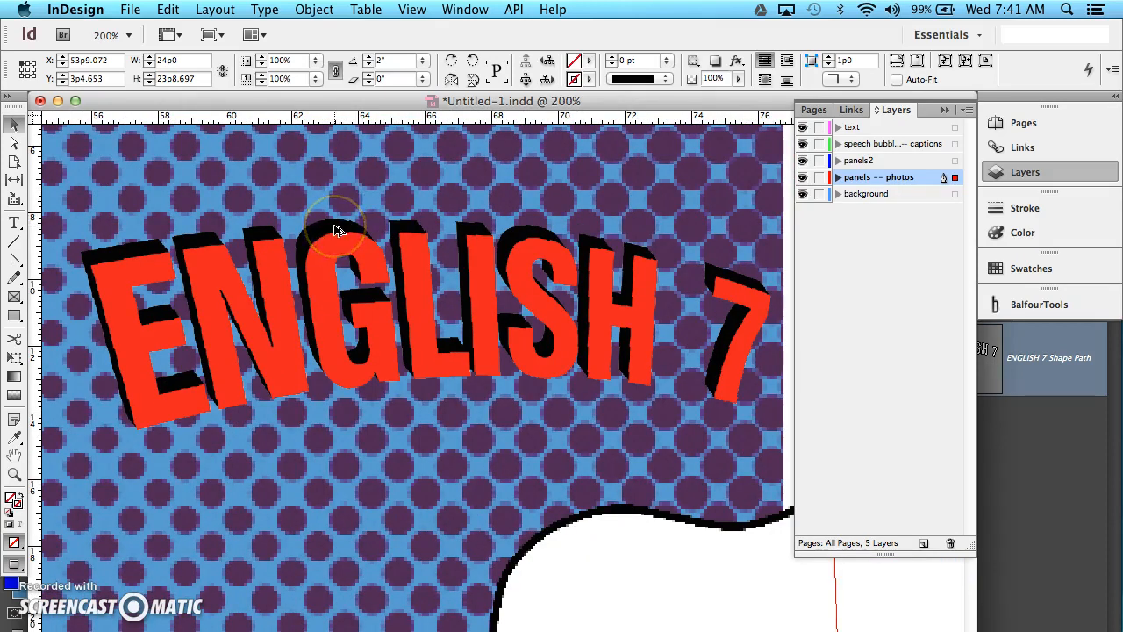
pyautogui.scroll(-1, 338, 230)
pyautogui.rightClick(410, 270)
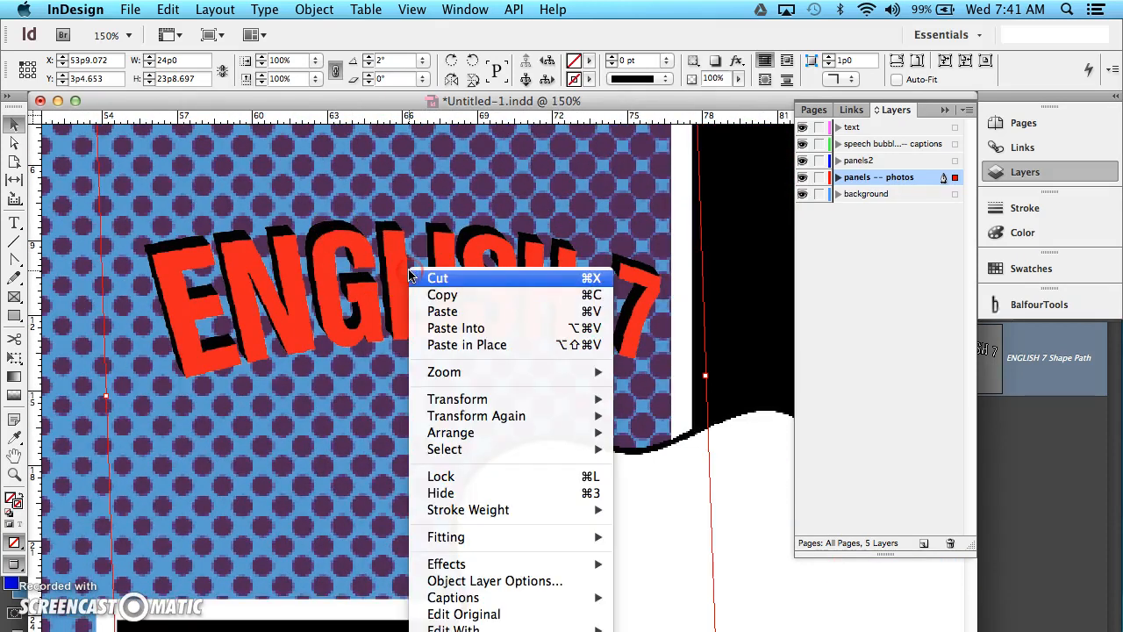
pyautogui.scroll(-3, 547, 591)
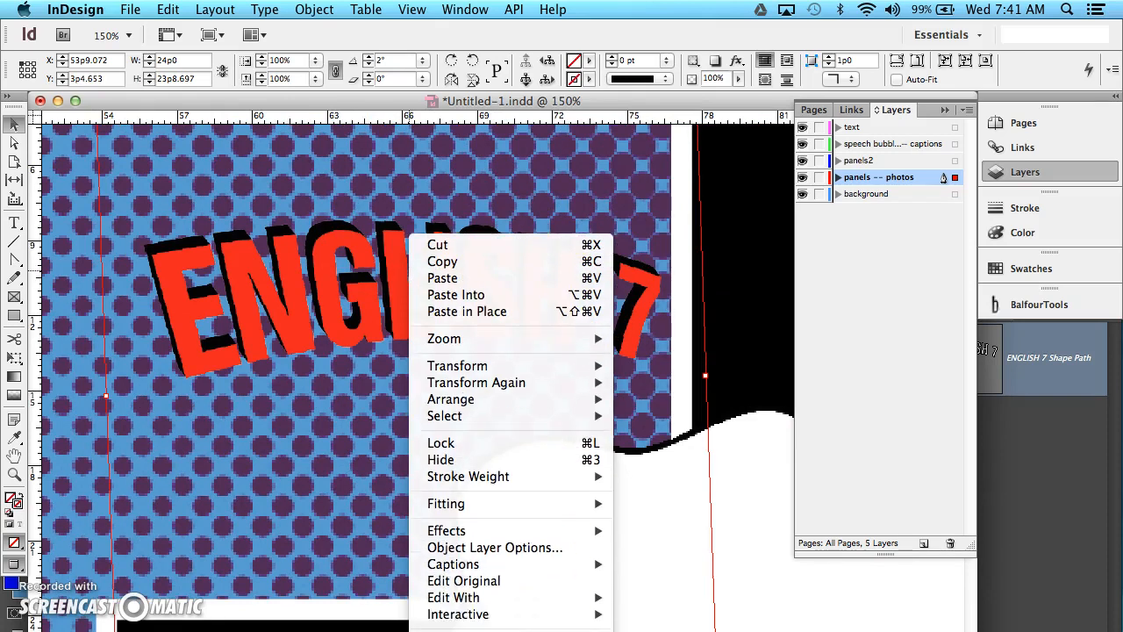
pyautogui.moveTo(559, 594)
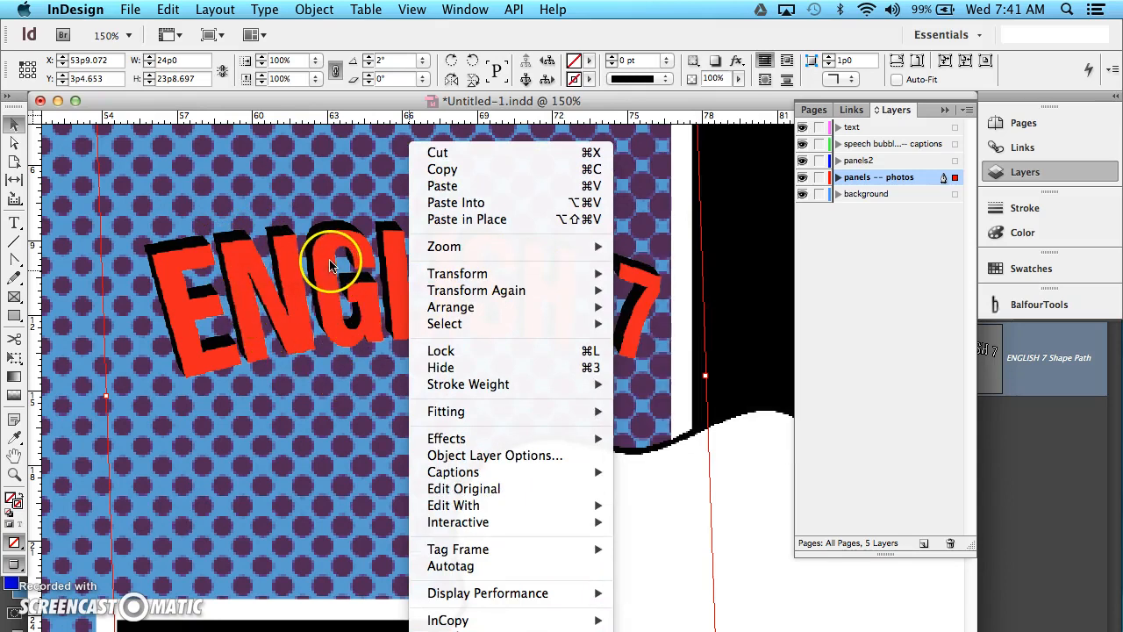
pyautogui.click(442, 36)
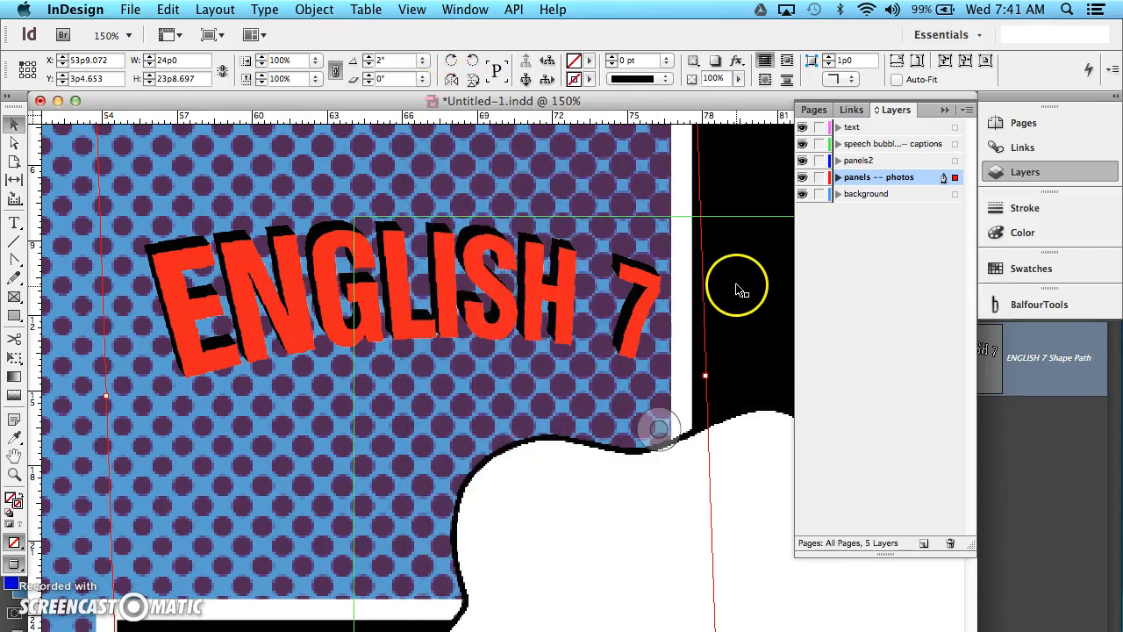